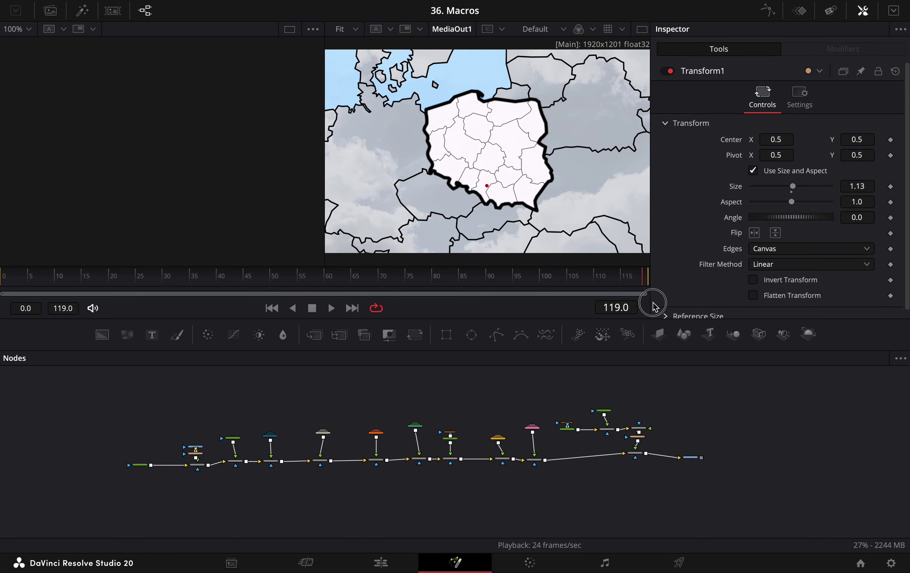
Show frame 65 of the map animation in the viewer.
{"action": "left_click", "coordinate": [353, 286]}
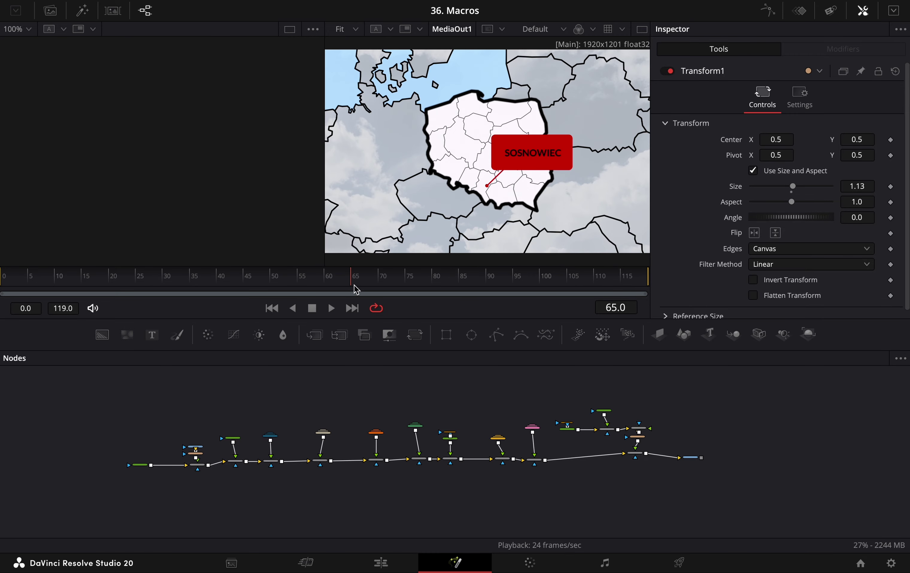
{"action": "key", "text": "shift+space"}
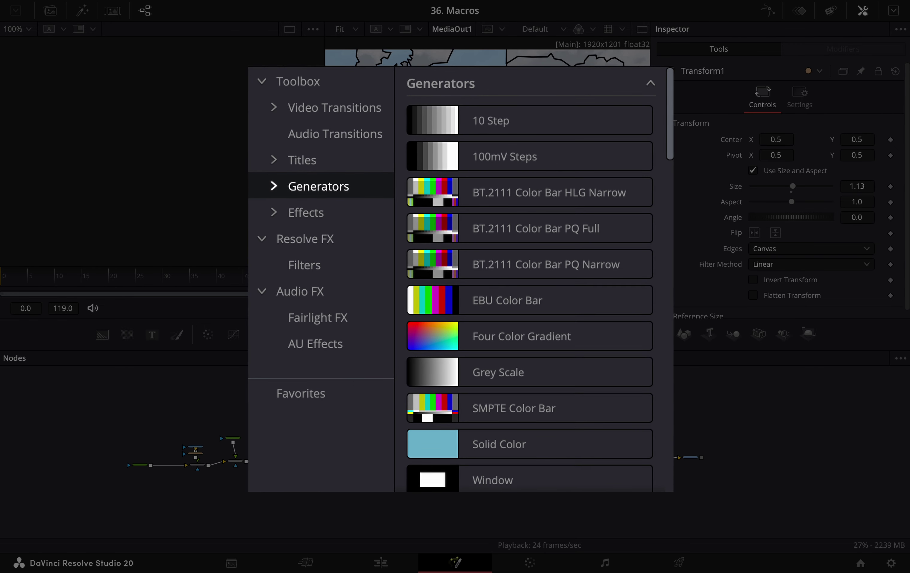
{"action": "key", "text": "Escape"}
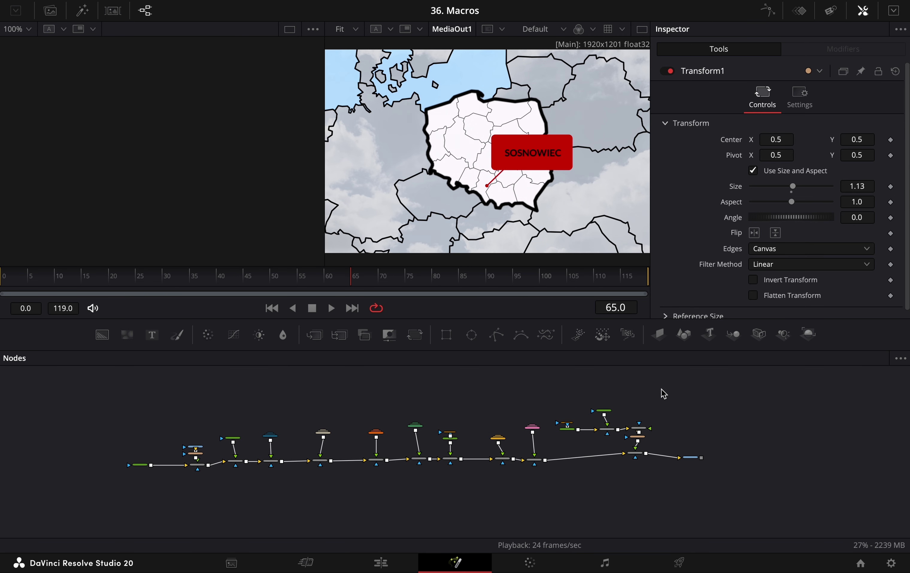
Select every node of the map composition except MediaOut1 and create a macro from them.
{"action": "left_click_drag", "start_coordinate": [663, 387], "coordinate": [110, 515]}
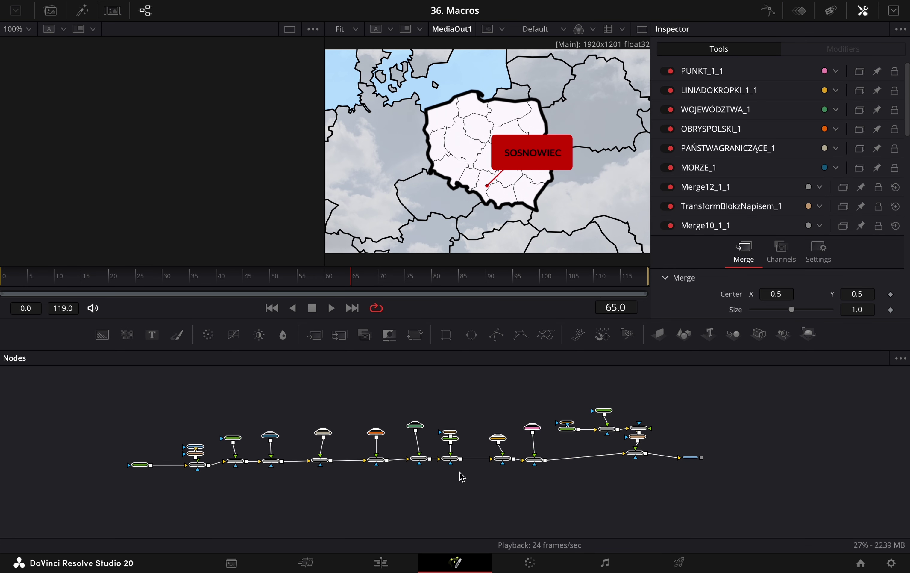
{"action": "scroll", "coordinate": [686, 470], "scroll_direction": "up", "scroll_amount": 6}
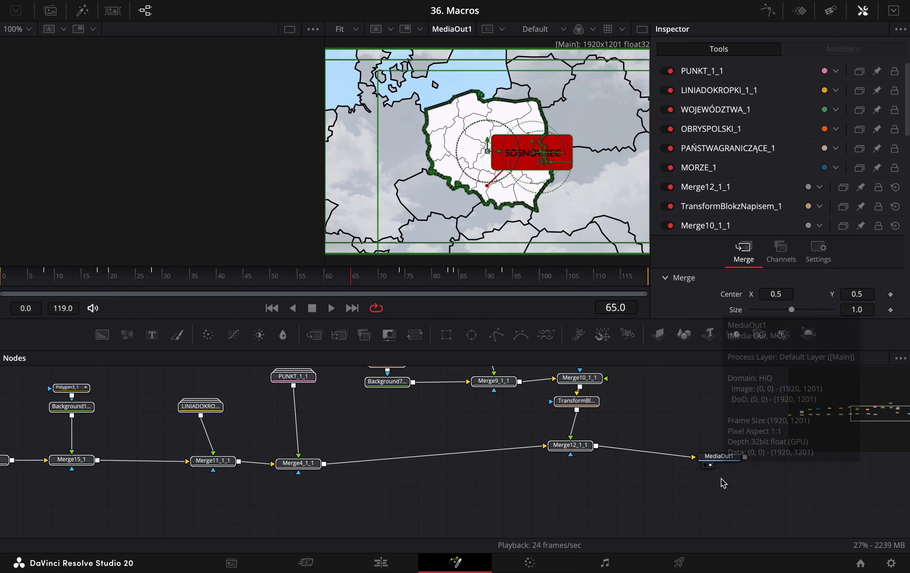
{"action": "left_click", "coordinate": [579, 445]}
{"action": "right_click", "coordinate": [579, 445]}
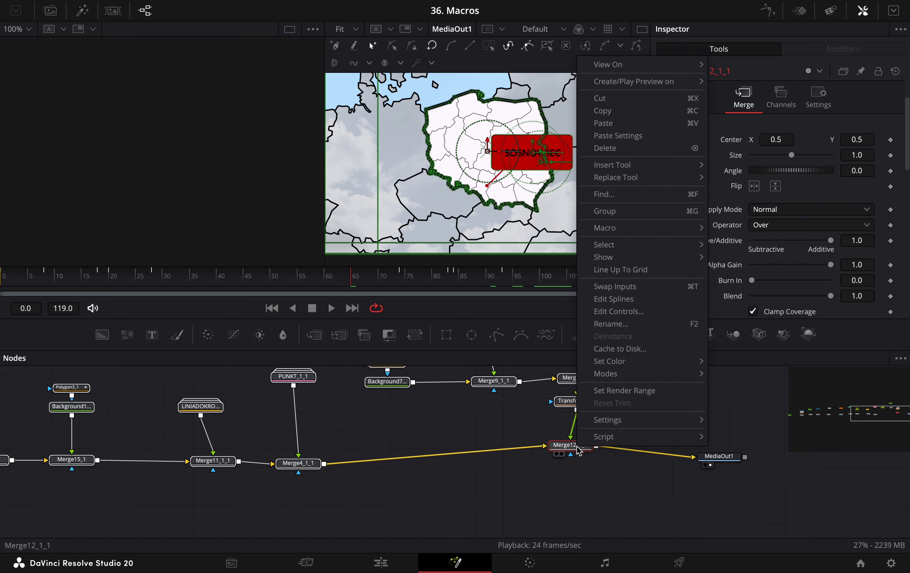
{"action": "mouse_move", "coordinate": [653, 229]}
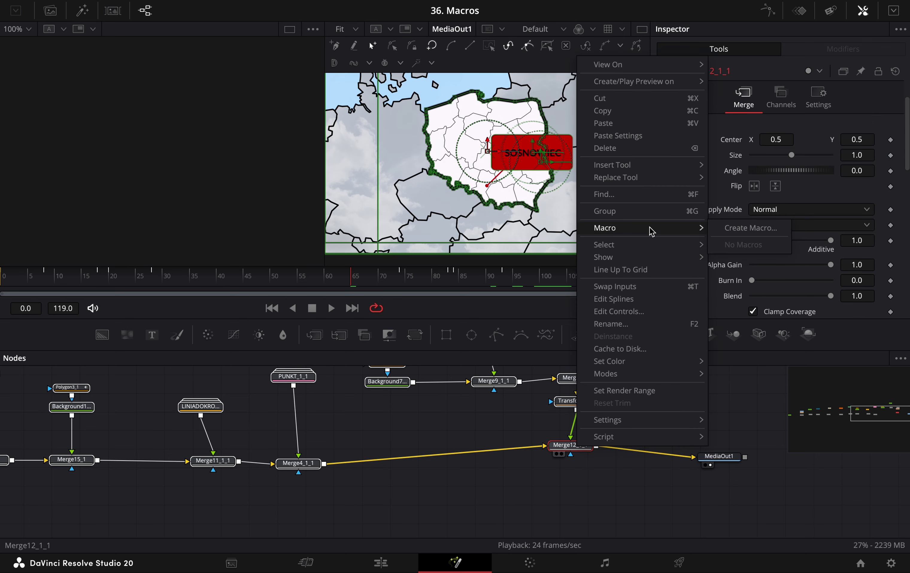
{"action": "left_click", "coordinate": [784, 230]}
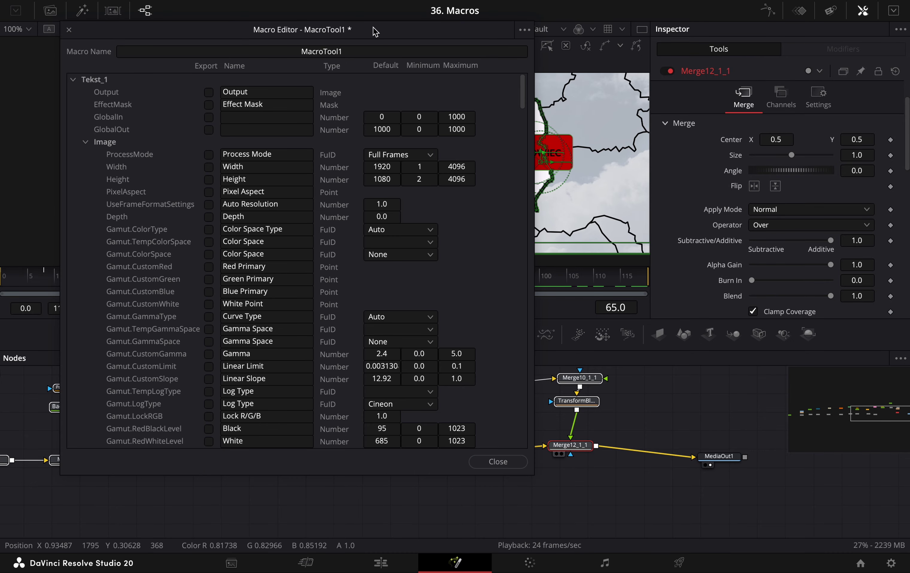
Collapse all node entries in the Macro Editor and look through the list of nodes alongside the node graph.
{"action": "left_click_drag", "start_coordinate": [373, 29], "coordinate": [535, 64]}
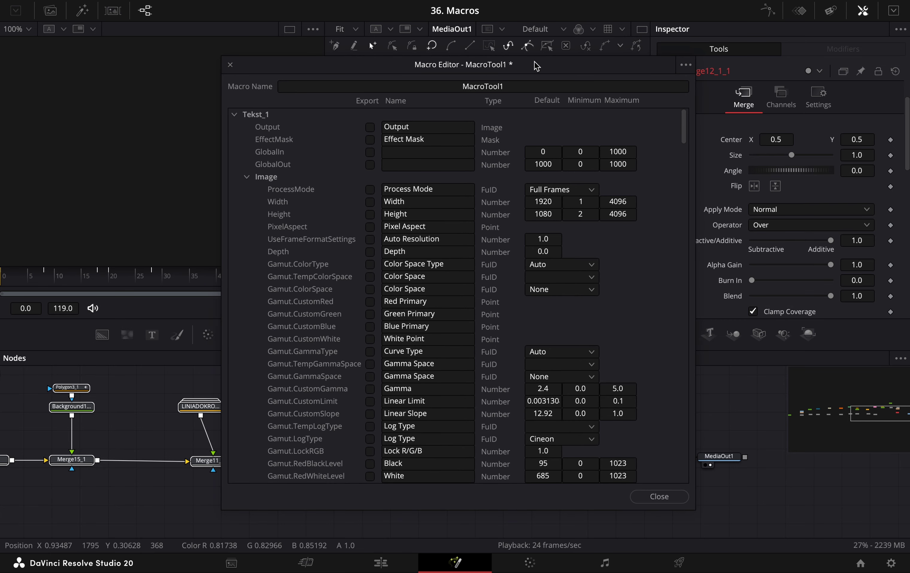
{"action": "left_click", "coordinate": [235, 115]}
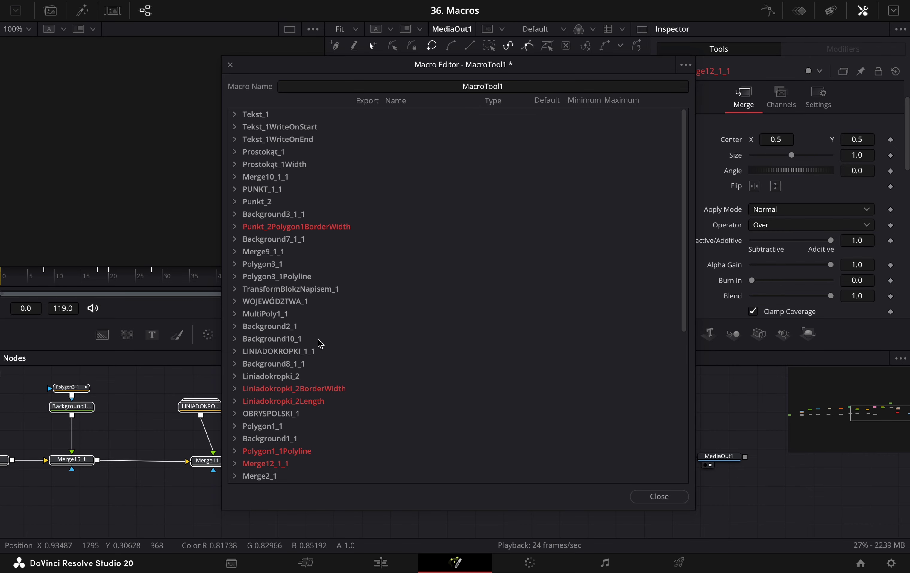
{"action": "left_click_drag", "start_coordinate": [395, 65], "coordinate": [429, 85]}
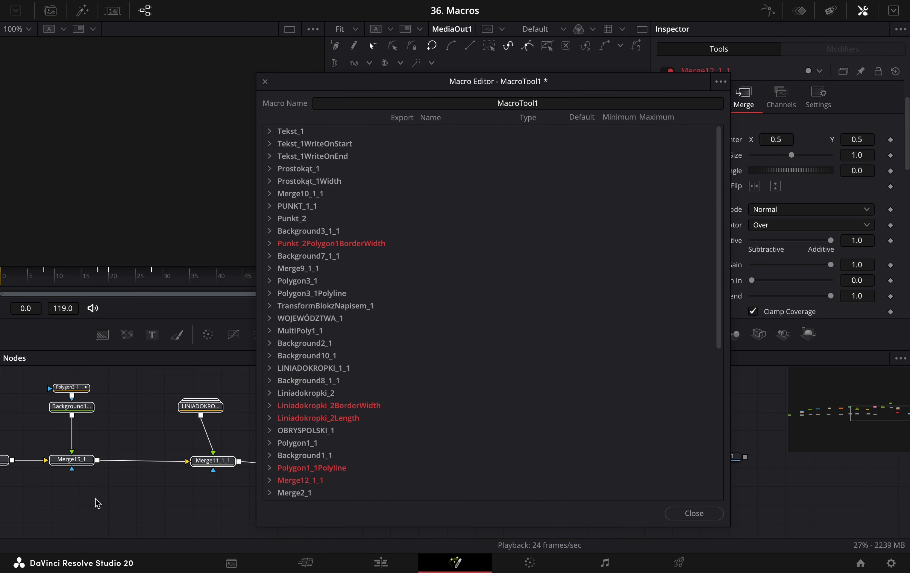
{"action": "scroll", "coordinate": [113, 497], "scroll_direction": "left", "scroll_amount": 5}
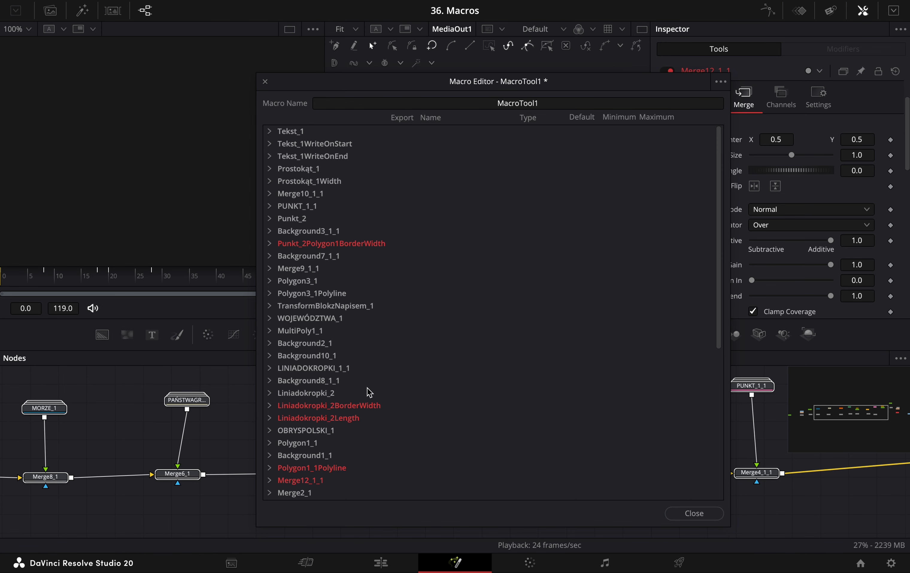
{"action": "scroll", "coordinate": [368, 393], "scroll_direction": "down", "scroll_amount": 5}
{"action": "scroll", "coordinate": [368, 393], "scroll_direction": "down", "scroll_amount": 2}
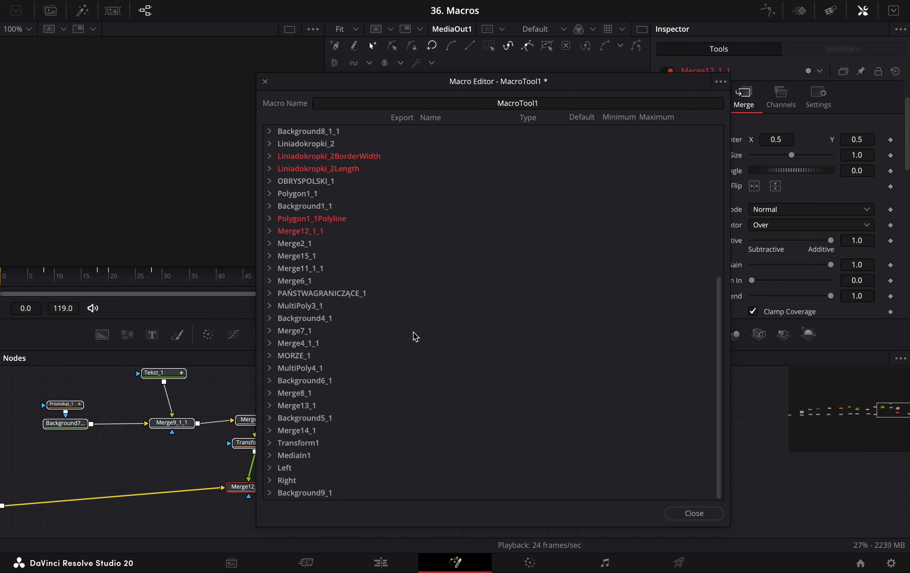
{"action": "scroll", "coordinate": [415, 336], "scroll_direction": "up", "scroll_amount": 7}
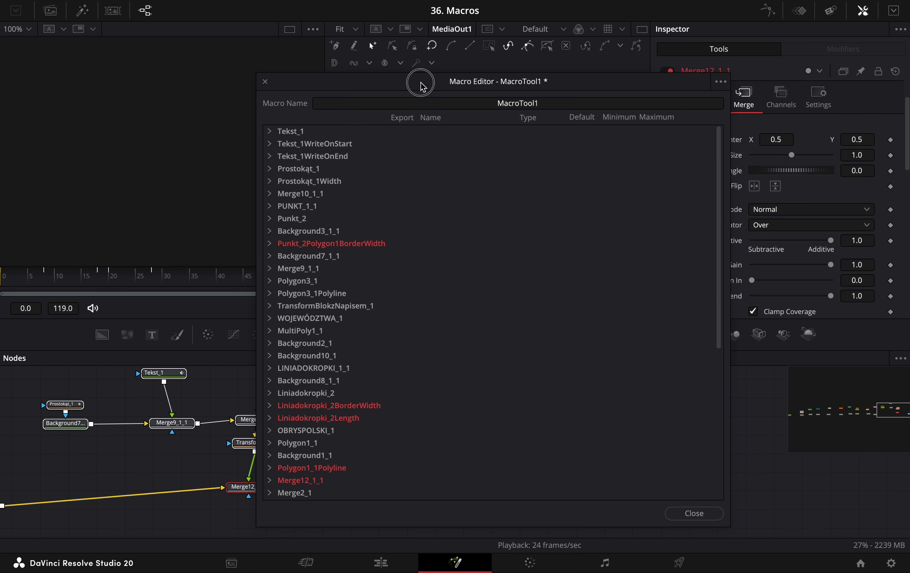
Scrub through the map animation to examine how the city label, its text, the line and the dot animate.
{"action": "left_click_drag", "start_coordinate": [416, 81], "coordinate": [418, 320]}
{"action": "left_click", "coordinate": [221, 384]}
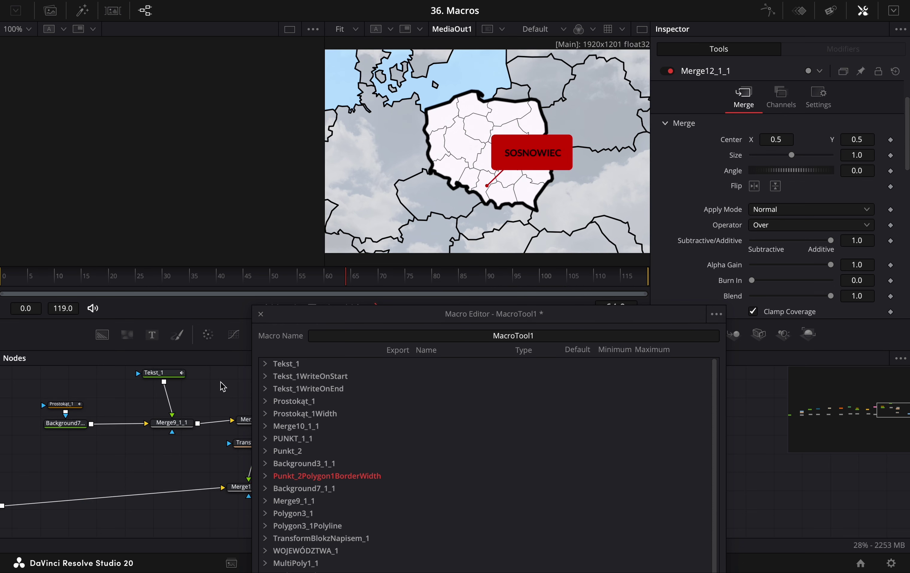
{"action": "left_click_drag", "start_coordinate": [41, 285], "coordinate": [275, 284]}
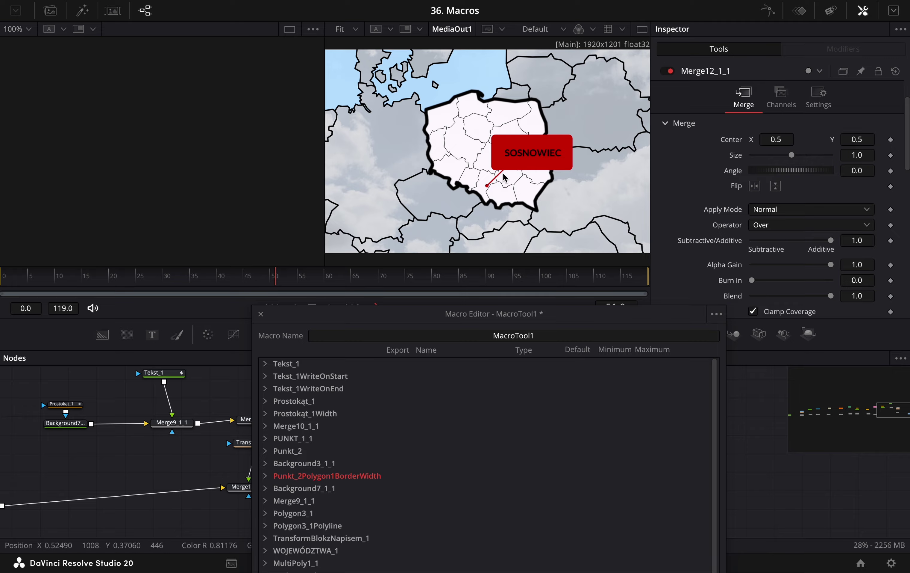
{"action": "left_click", "coordinate": [360, 278]}
{"action": "left_click_drag", "start_coordinate": [360, 280], "coordinate": [449, 277]}
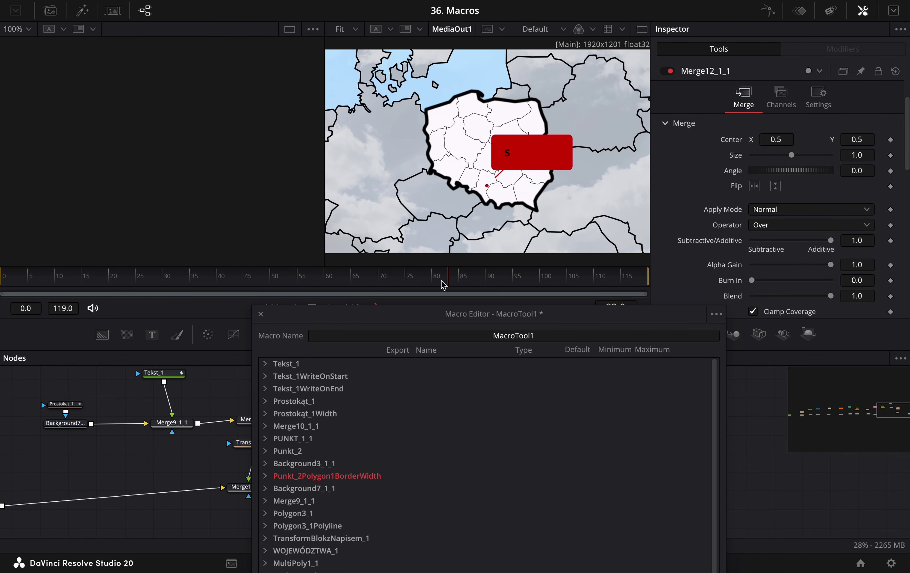
{"action": "left_click_drag", "start_coordinate": [366, 280], "coordinate": [346, 290]}
{"action": "left_click_drag", "start_coordinate": [390, 313], "coordinate": [359, 79]}
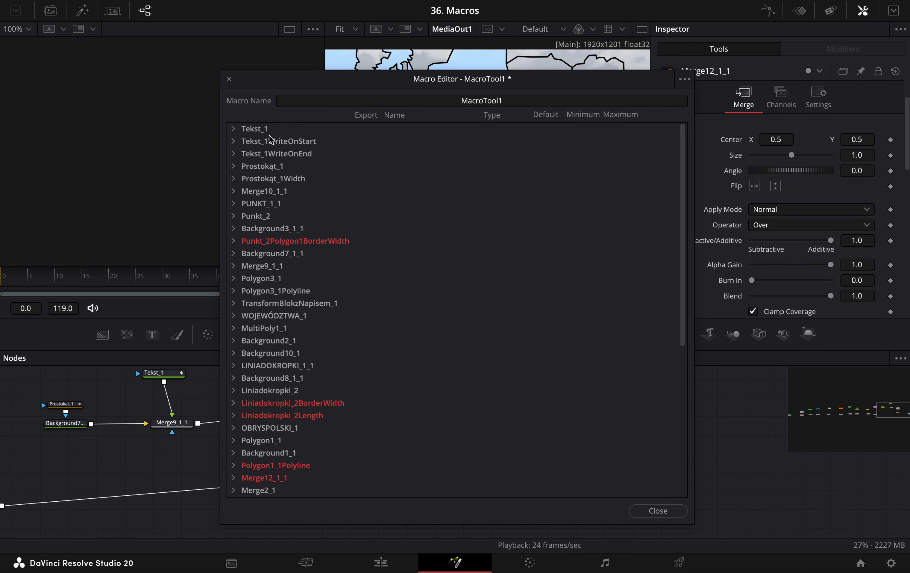
Export the StyledText parameter of the Tekst_1 node in the macro and collapse that node's entry.
{"action": "left_click", "coordinate": [233, 129]}
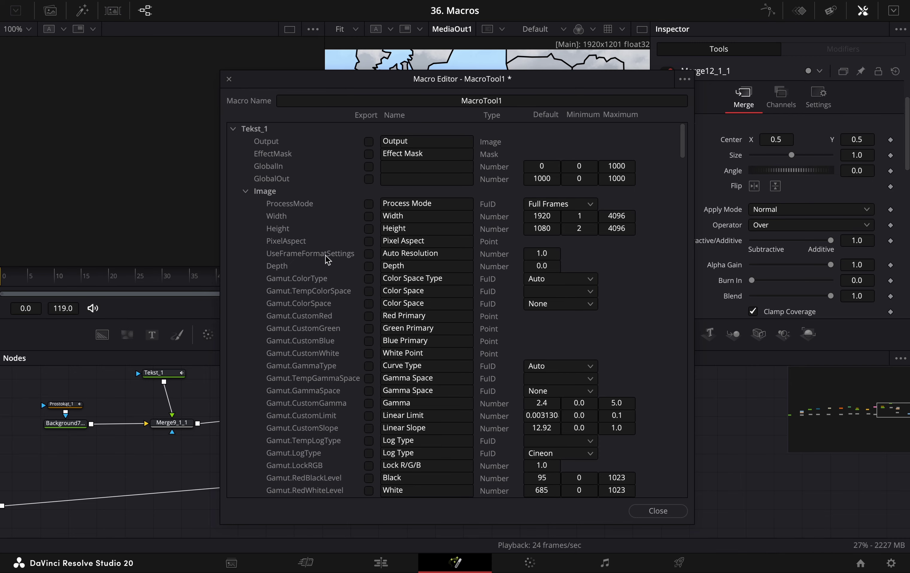
{"action": "scroll", "coordinate": [345, 337], "scroll_direction": "down", "scroll_amount": 15}
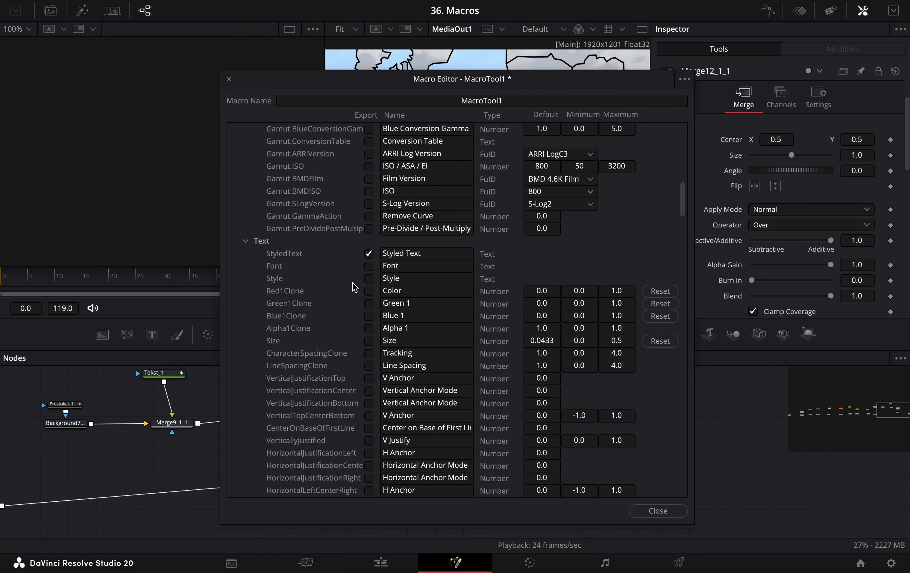
{"action": "scroll", "coordinate": [355, 286], "scroll_direction": "up", "scroll_amount": 15}
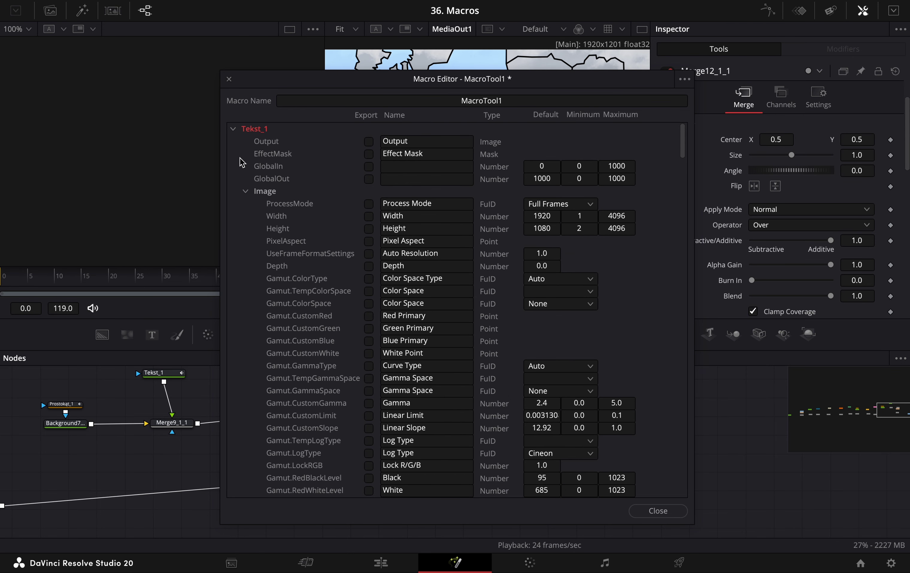
{"action": "left_click", "coordinate": [233, 129]}
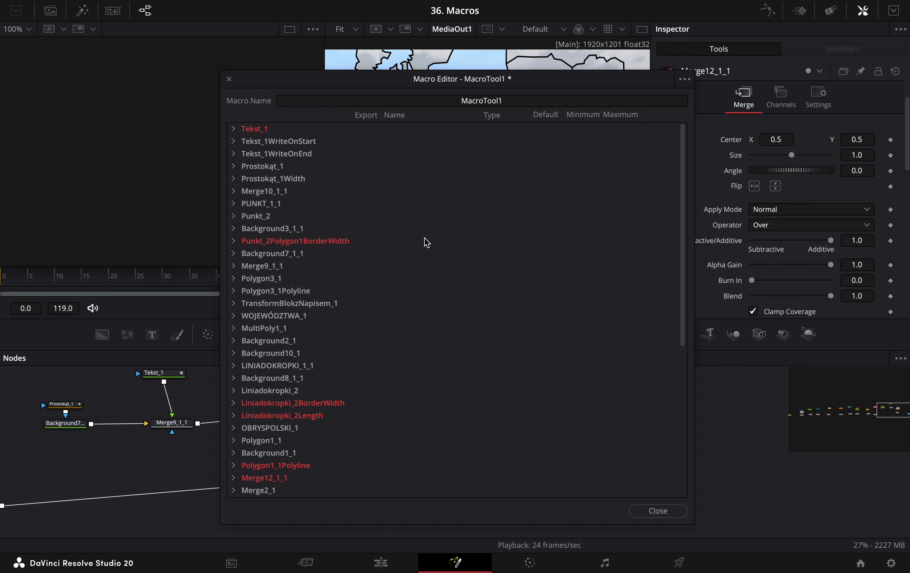
Export the Width parameter of the Prostokąt_1 node in the macro and name it Rectangle Width.
{"action": "left_click", "coordinate": [234, 166]}
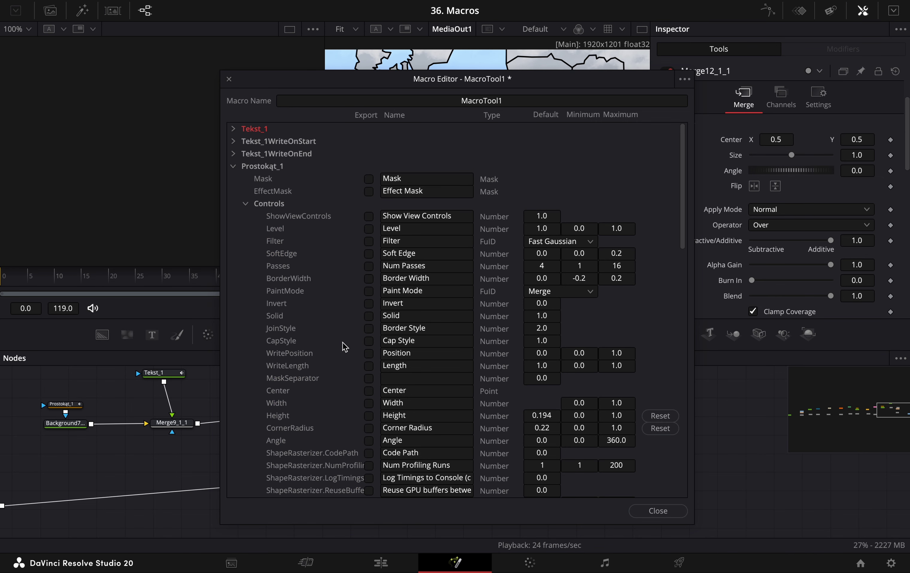
{"action": "scroll", "coordinate": [343, 345], "scroll_direction": "down", "scroll_amount": 6}
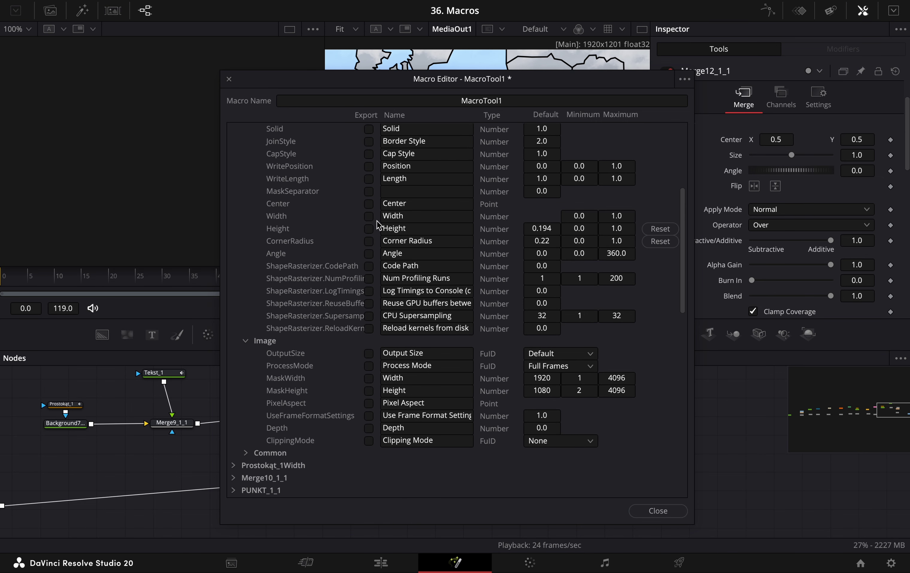
{"action": "left_click", "coordinate": [385, 218]}
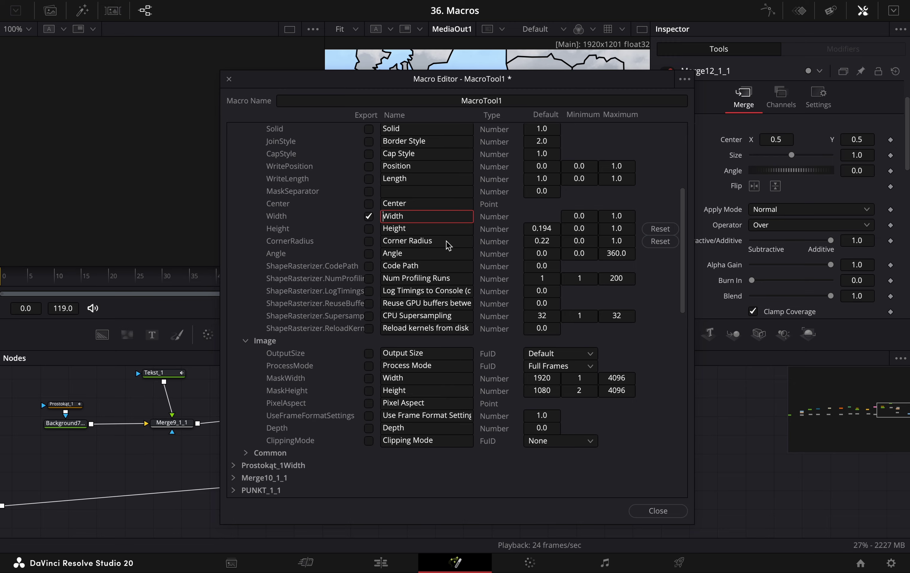
{"action": "type", "text": "Rectangle"}
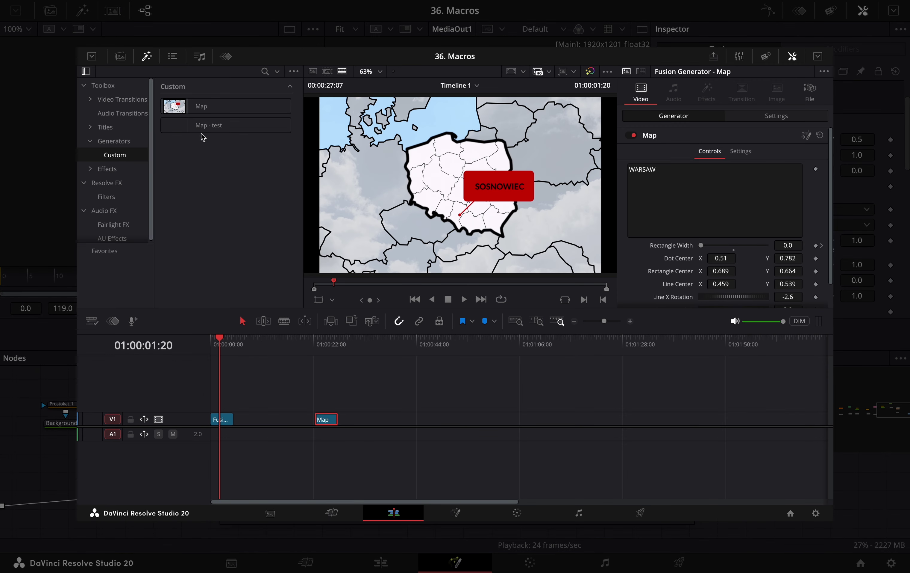
On the Edit page, add the Map - test generator to track V1 after the Map clip and show its controls.
{"action": "left_click_drag", "start_coordinate": [204, 137], "coordinate": [396, 420]}
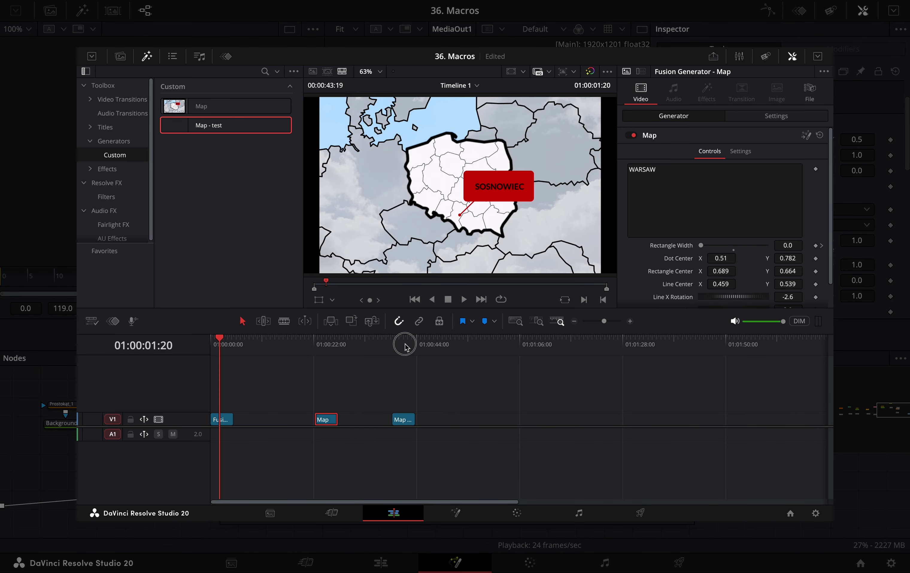
{"action": "left_click", "coordinate": [404, 345]}
{"action": "left_click", "coordinate": [404, 419]}
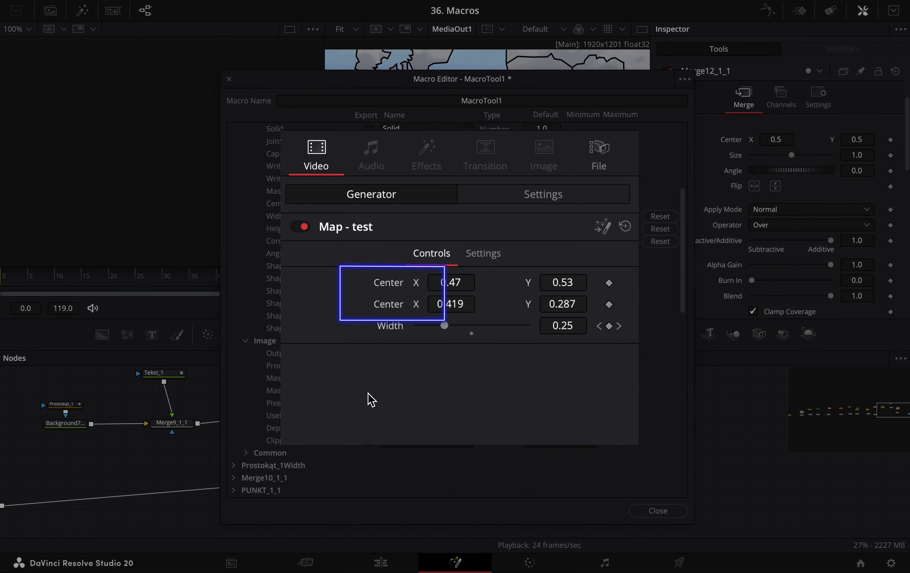
Back in the Macro Editor, export the Center parameter of TransformBlokzNapisem_1 and name it Rectangle Center.
{"action": "scroll", "coordinate": [328, 224], "scroll_direction": "up", "scroll_amount": 5}
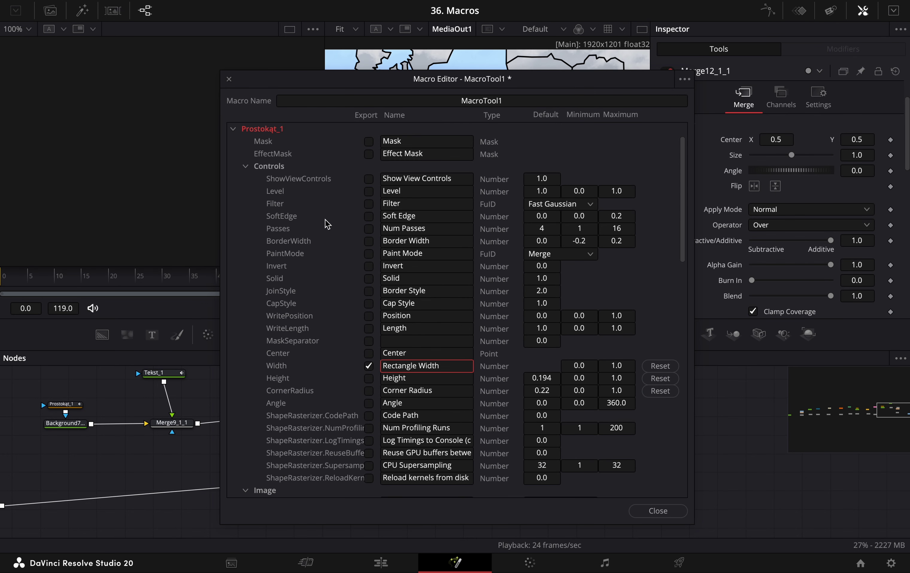
{"action": "left_click", "coordinate": [233, 166]}
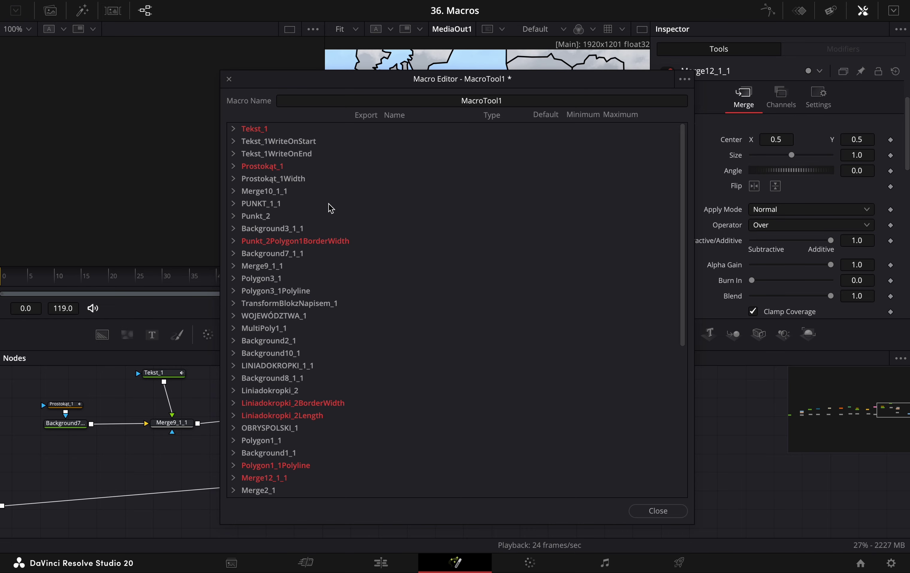
{"action": "left_click_drag", "start_coordinate": [357, 86], "coordinate": [458, 112]}
{"action": "left_click", "coordinate": [335, 332]}
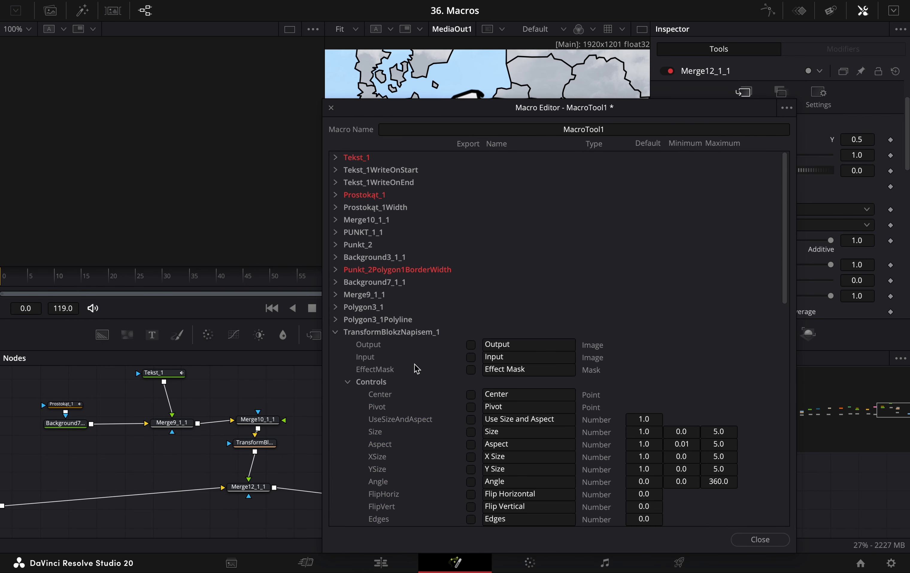
{"action": "scroll", "coordinate": [420, 370], "scroll_direction": "down", "scroll_amount": 2}
{"action": "left_click", "coordinate": [471, 319]}
{"action": "left_click", "coordinate": [486, 319]}
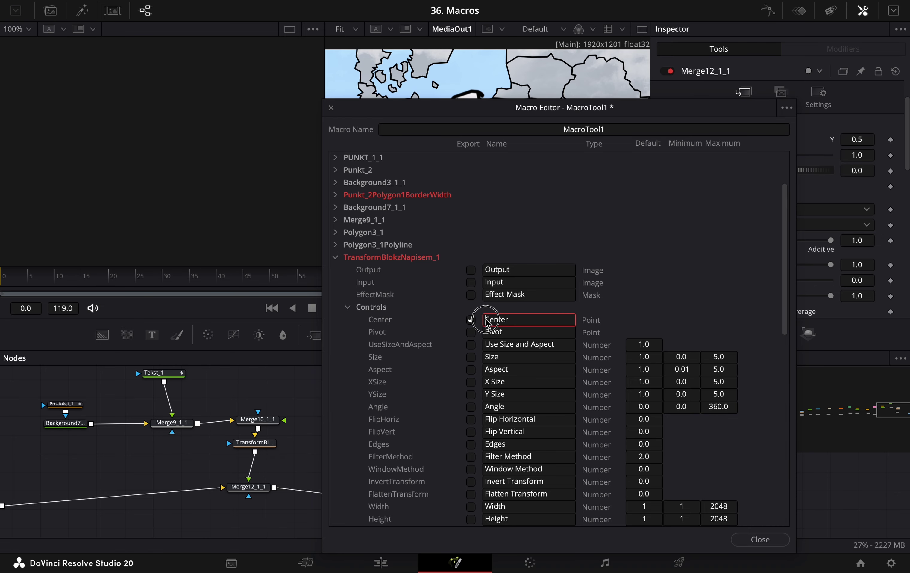
{"action": "type", "text": "Recta"}
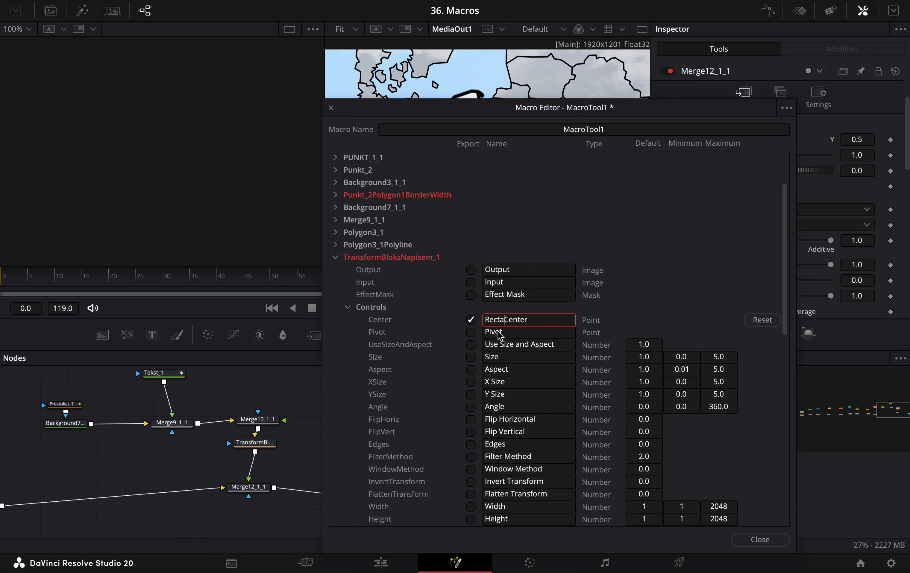
{"action": "type", "text": "ngle"}
{"action": "left_click", "coordinate": [336, 260]}
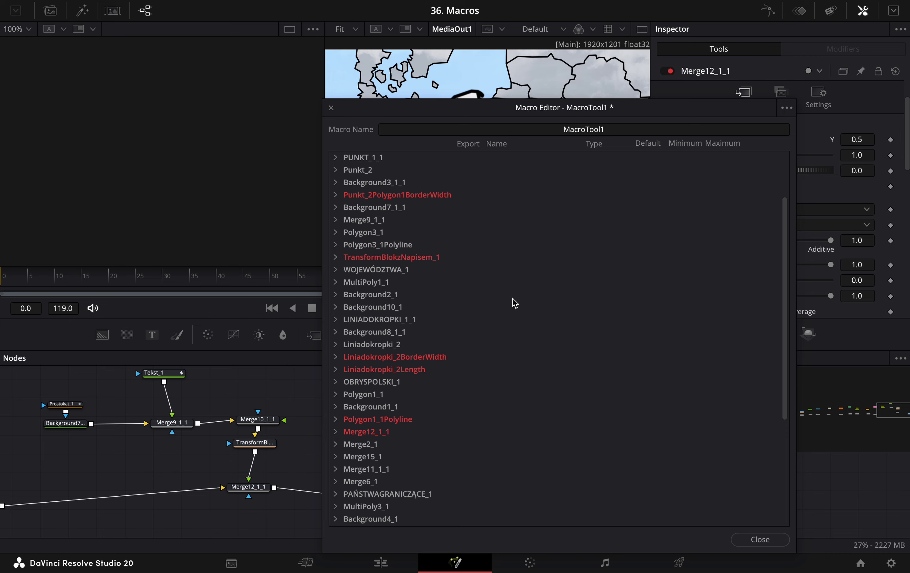
Expand the PUNKT_1_1 group in the node graph to reveal the nodes inside it.
{"action": "left_click_drag", "start_coordinate": [51, 469], "coordinate": [246, 464]}
{"action": "scroll", "coordinate": [445, 372], "scroll_direction": "down", "scroll_amount": 4}
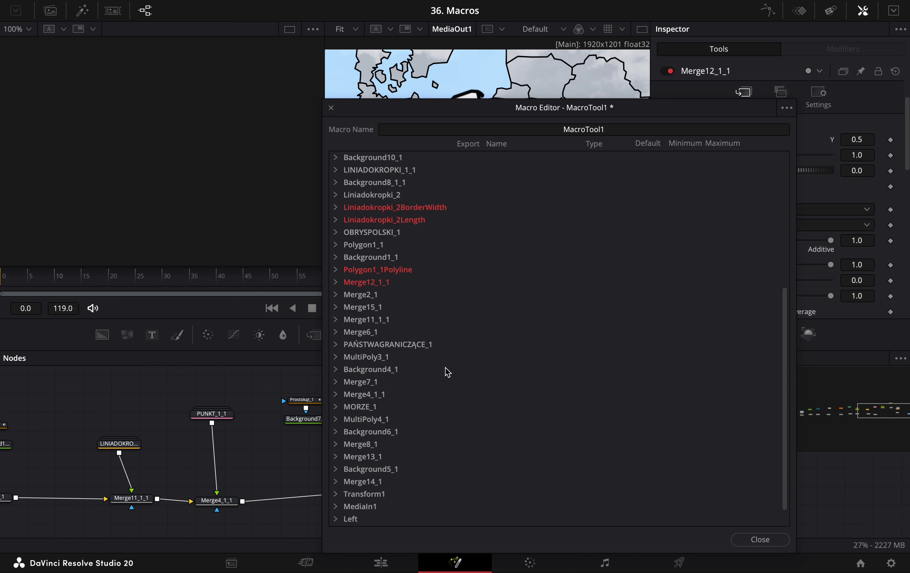
{"action": "scroll", "coordinate": [448, 371], "scroll_direction": "down", "scroll_amount": 1}
{"action": "double_click", "coordinate": [212, 413]}
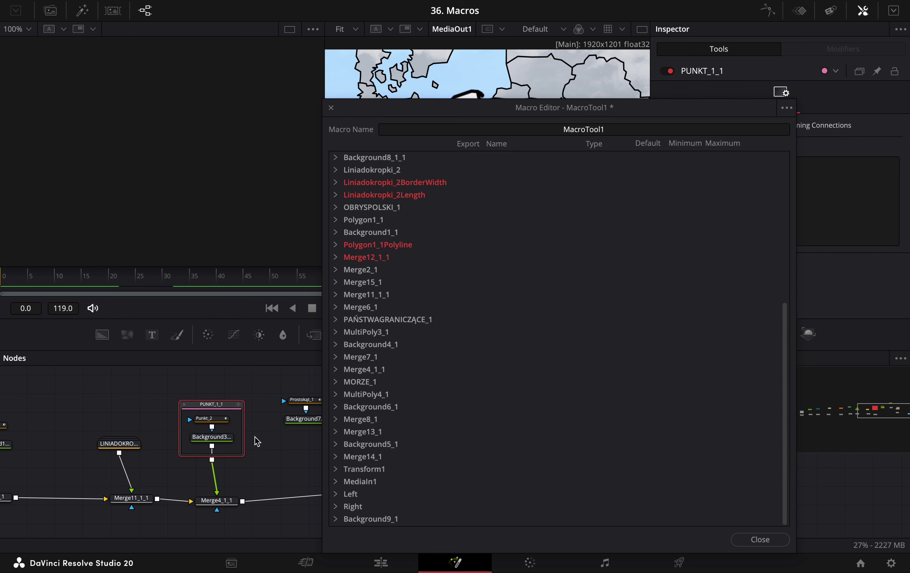
{"action": "mouse_move", "coordinate": [256, 441]}
{"action": "left_mouse_down"}
{"action": "mouse_move", "coordinate": [326, 439]}
{"action": "mouse_move", "coordinate": [260, 438]}
{"action": "left_mouse_up"}
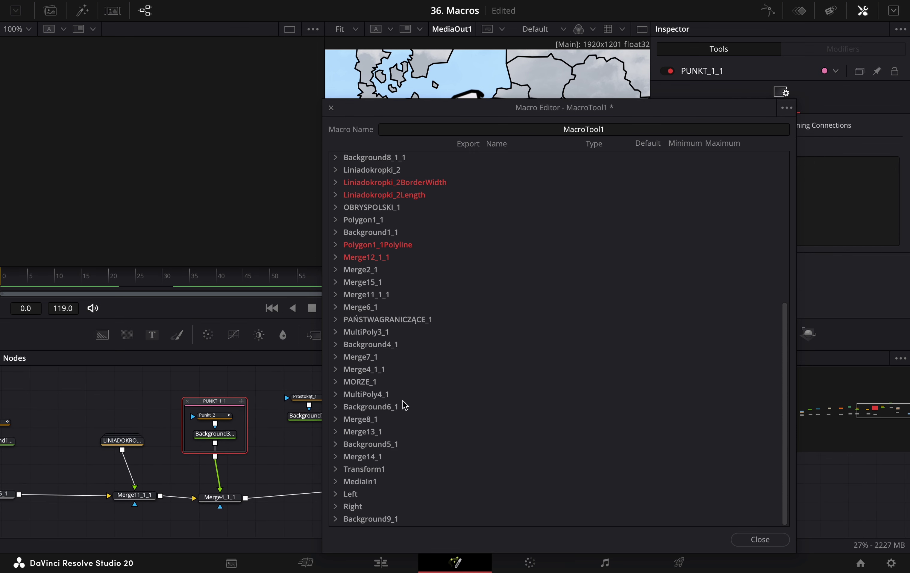
Export the PolyMask1.Center parameter of Punkt_2 in the macro, name it Dot Center and collapse that node's entry.
{"action": "scroll", "coordinate": [433, 420], "scroll_direction": "up", "scroll_amount": 7}
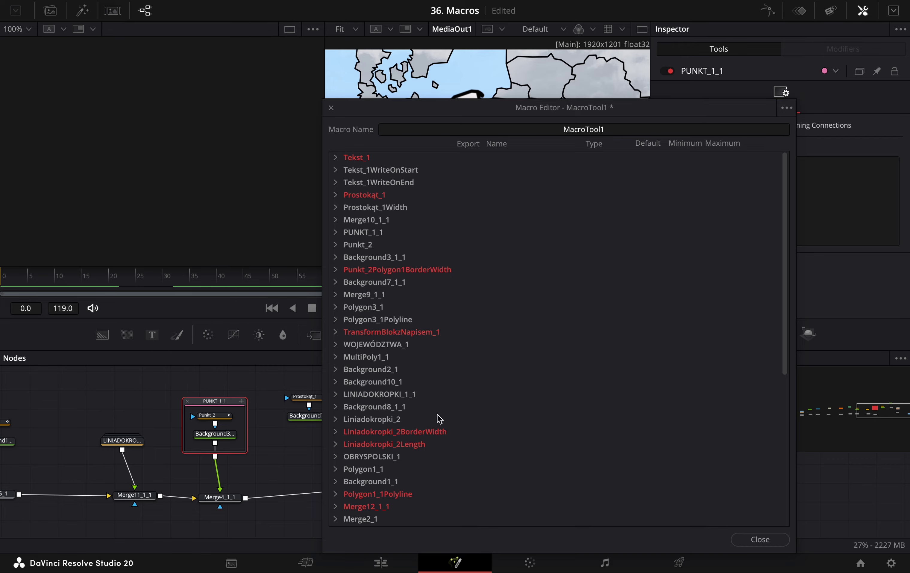
{"action": "left_click", "coordinate": [336, 245]}
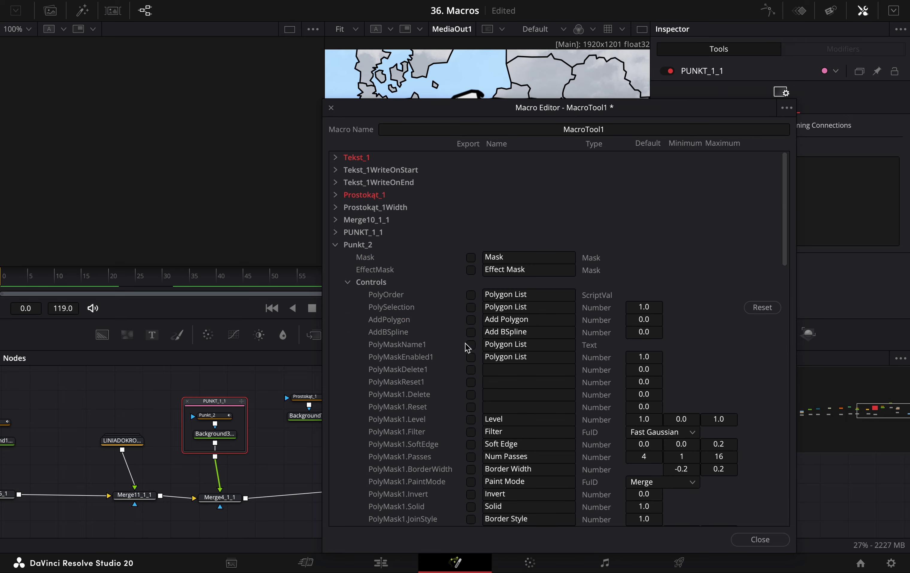
{"action": "scroll", "coordinate": [460, 382], "scroll_direction": "down", "scroll_amount": 3}
{"action": "scroll", "coordinate": [456, 383], "scroll_direction": "down", "scroll_amount": 2}
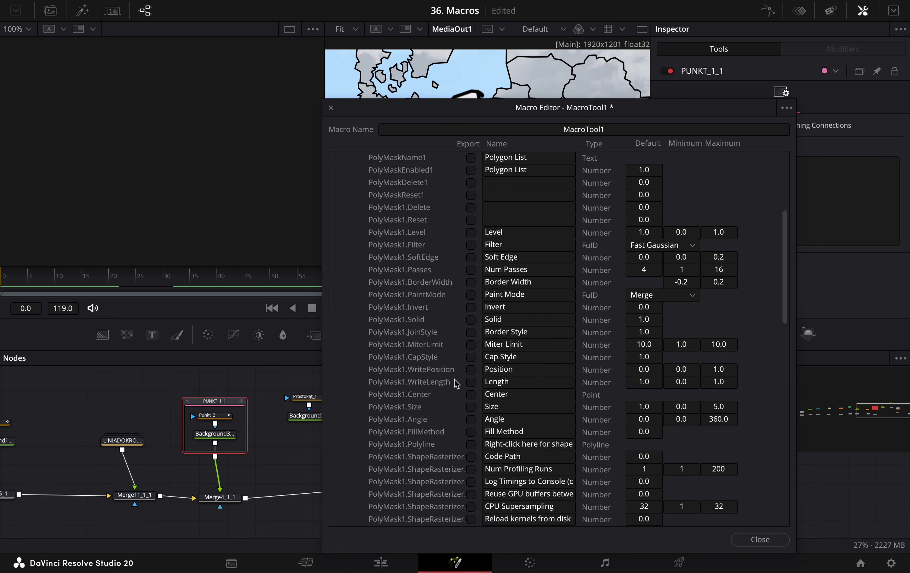
{"action": "left_click", "coordinate": [492, 396]}
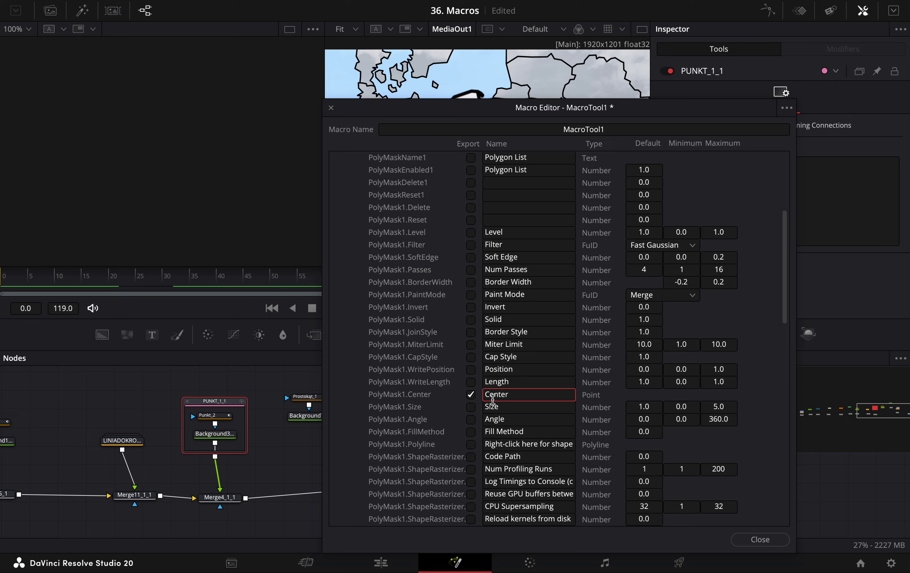
{"action": "type", "text": "Dot"}
{"action": "scroll", "coordinate": [419, 307], "scroll_direction": "up", "scroll_amount": 5}
{"action": "left_click", "coordinate": [336, 244]}
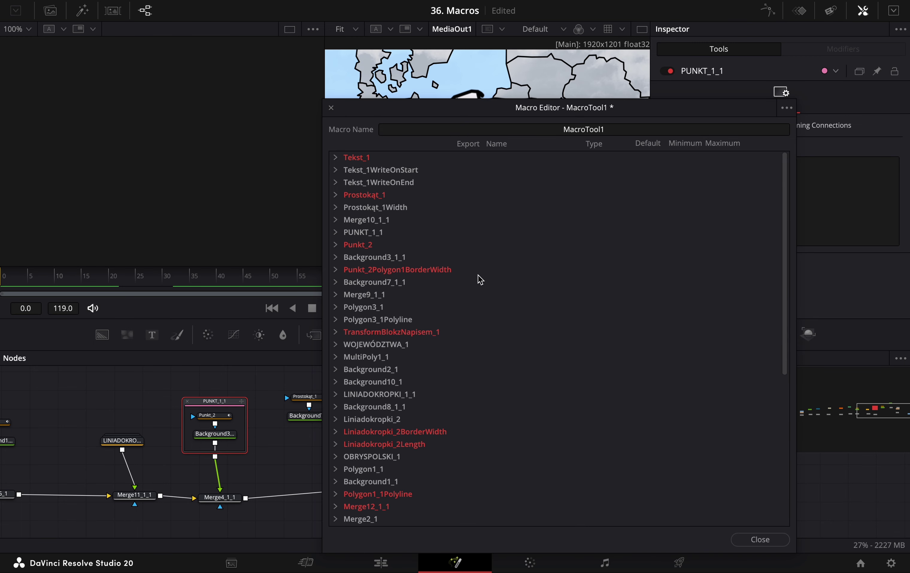
Expand the LINIADOKROPKI_1_1 group in the node graph and export the Center parameter of Liniadokropki_2 as Line Center.
{"action": "left_click", "coordinate": [336, 394]}
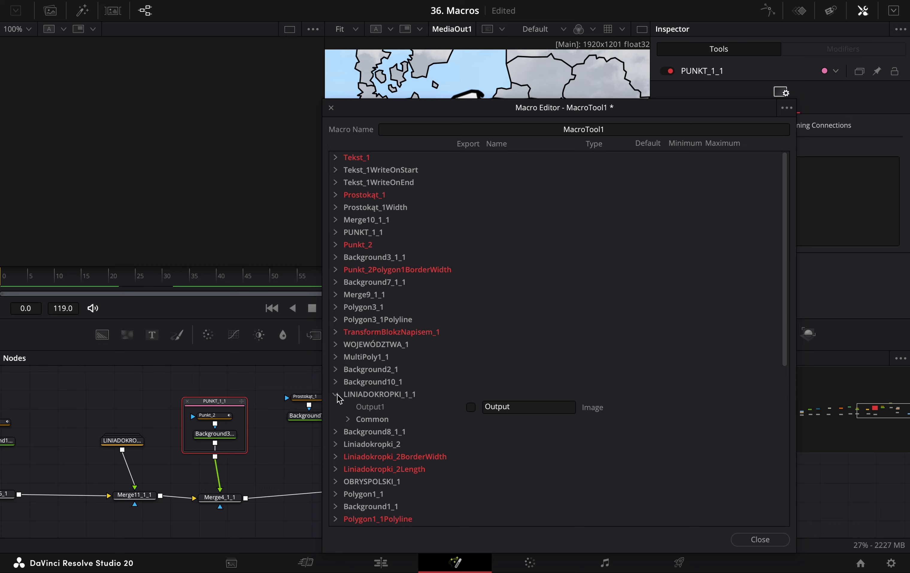
{"action": "left_click", "coordinate": [336, 394]}
{"action": "left_click", "coordinate": [345, 394]}
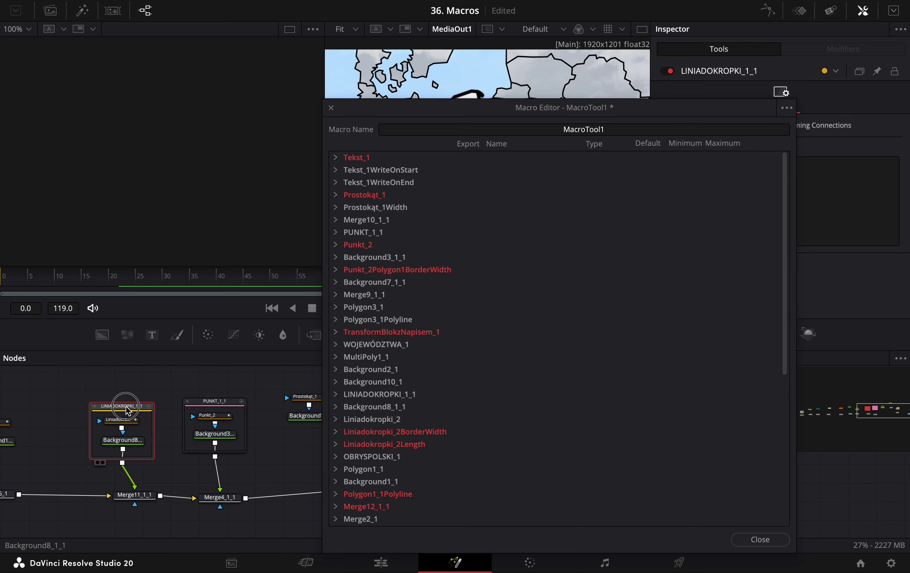
{"action": "left_click", "coordinate": [336, 418]}
{"action": "scroll", "coordinate": [398, 426], "scroll_direction": "down", "scroll_amount": 5}
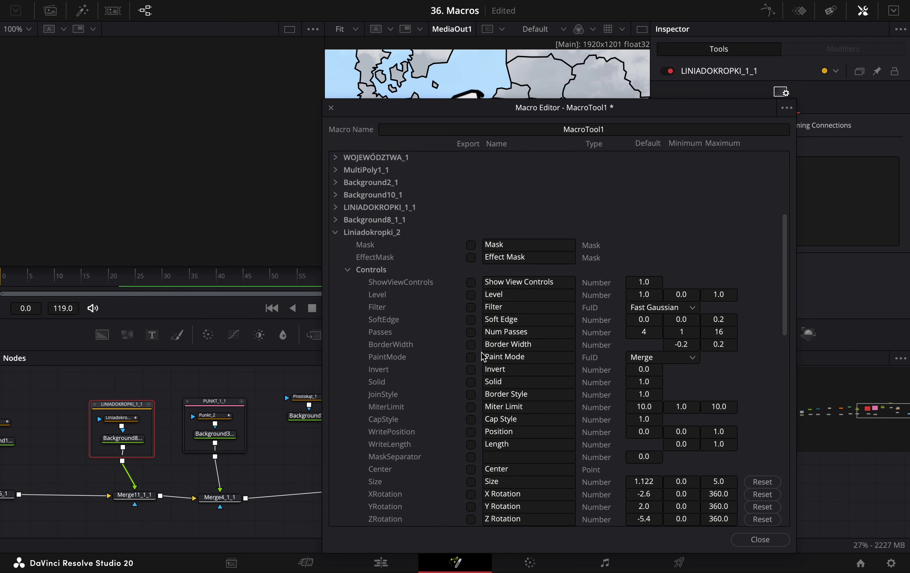
{"action": "left_click", "coordinate": [471, 469]}
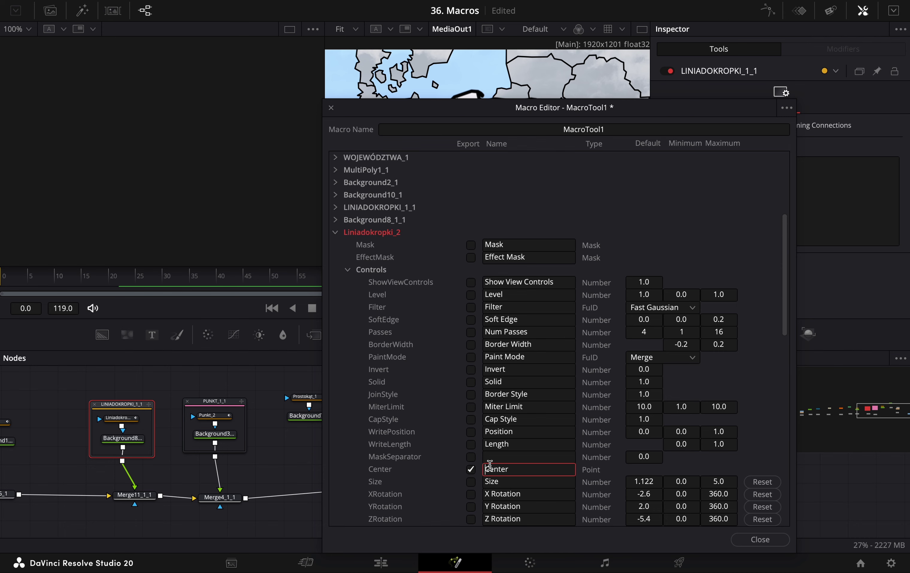
{"action": "left_click", "coordinate": [489, 466]}
{"action": "type", "text": "Line"}
Export the XRotation, YRotation and ZRotation parameters of Liniadokropki_2, naming them Line X Rotation, Line Y Rotation and Line Z Rotation.
{"action": "scroll", "coordinate": [459, 444], "scroll_direction": "down", "scroll_amount": 3}
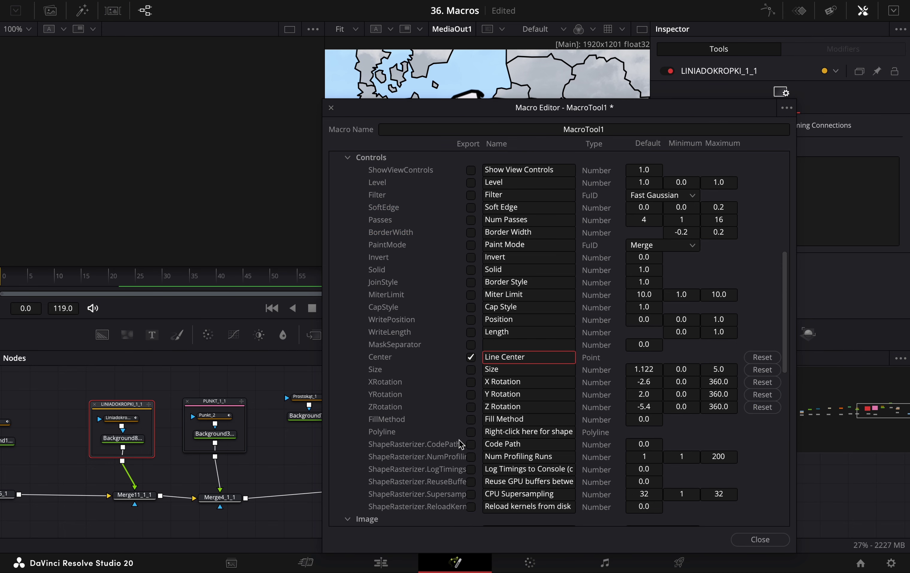
{"action": "left_click", "coordinate": [487, 384]}
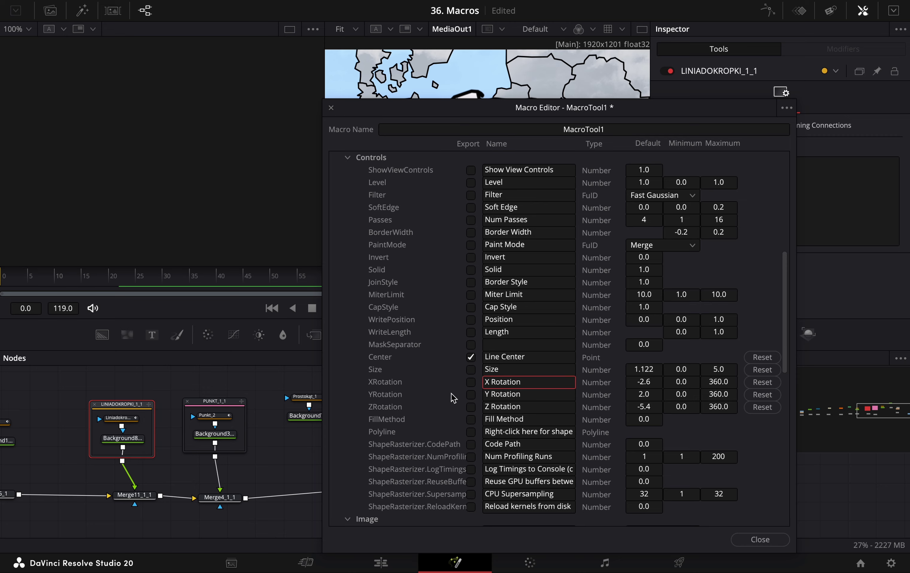
{"action": "type", "text": "Line"}
{"action": "left_click", "coordinate": [487, 394]}
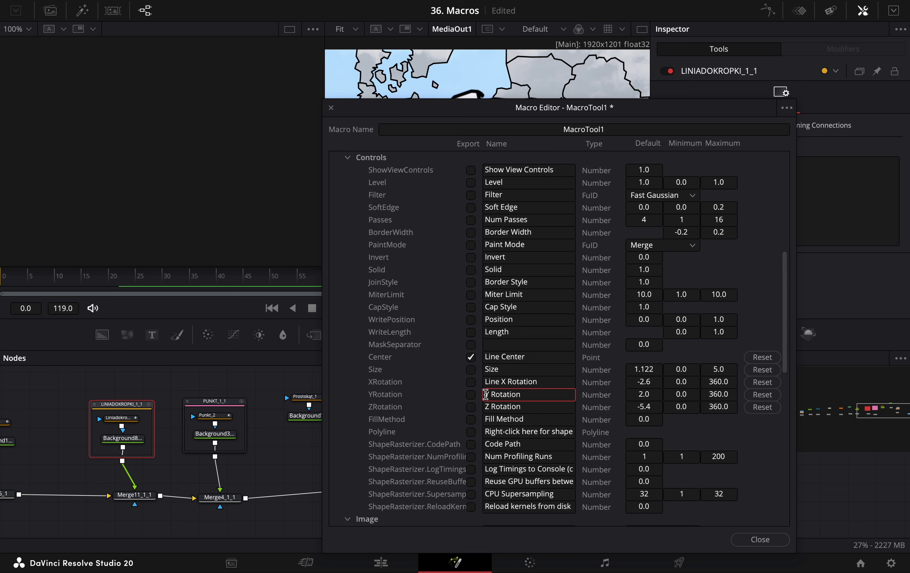
{"action": "type", "text": "Line"}
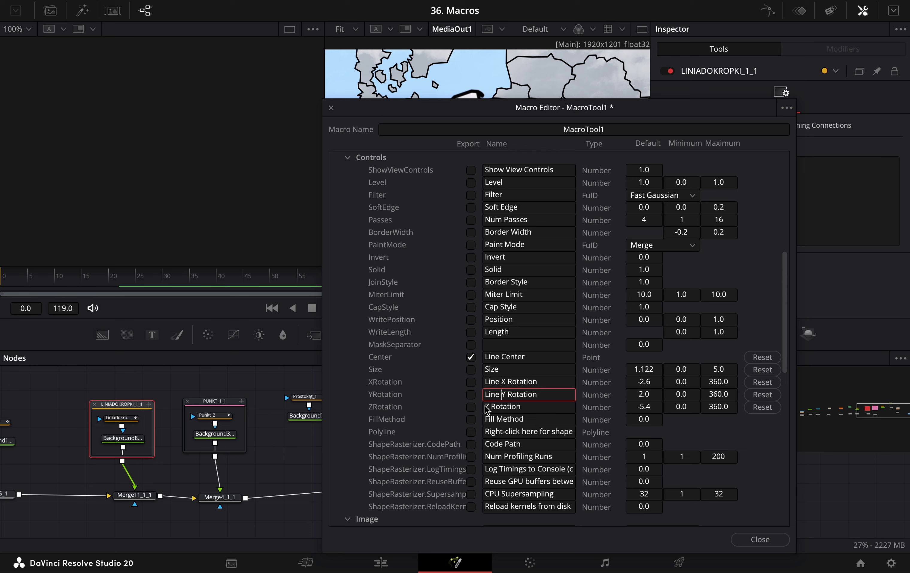
{"action": "left_click", "coordinate": [485, 406]}
{"action": "type", "text": "Line"}
{"action": "left_click", "coordinate": [471, 381]}
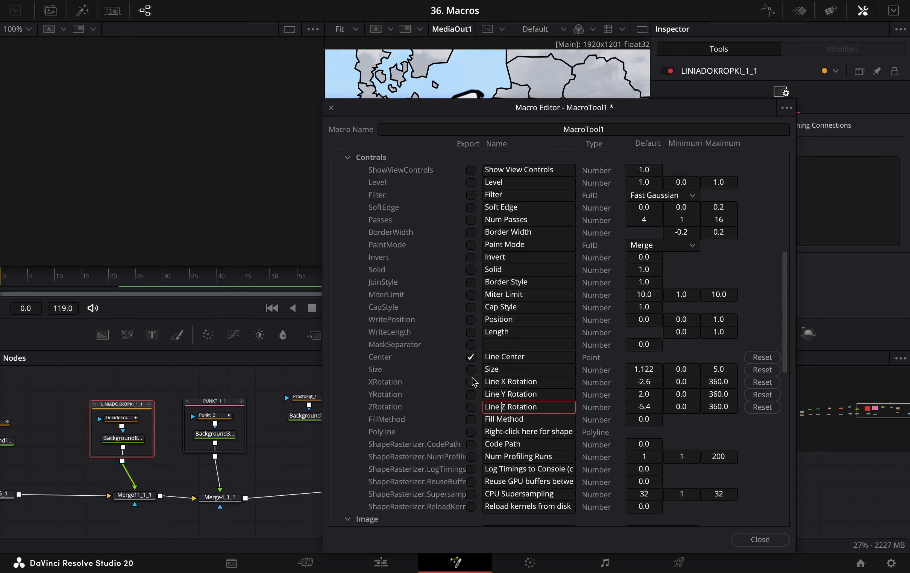
{"action": "left_click", "coordinate": [471, 395]}
{"action": "left_click", "coordinate": [471, 407]}
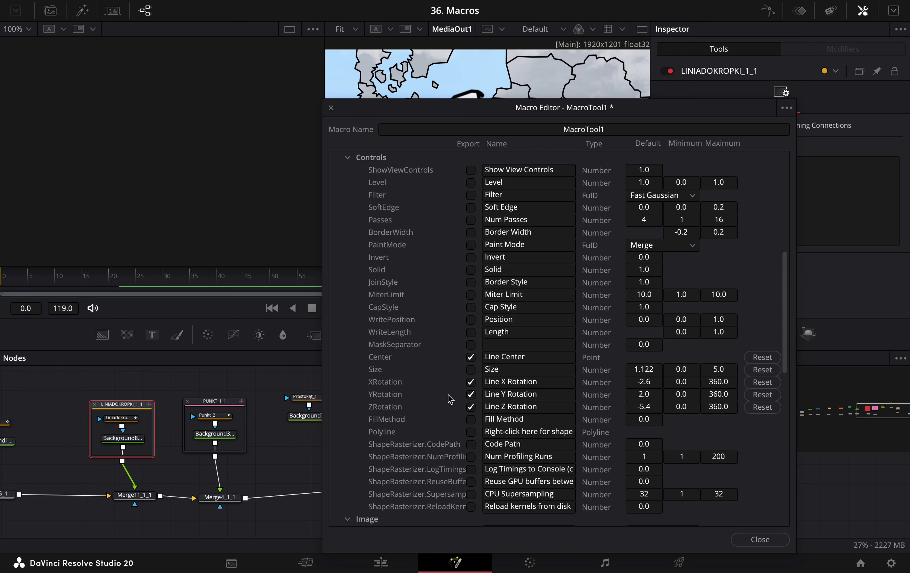
Name the macro Map in the Macro Editor.
{"action": "left_click", "coordinate": [620, 126]}
{"action": "left_click_drag", "start_coordinate": [619, 126], "coordinate": [538, 125]}
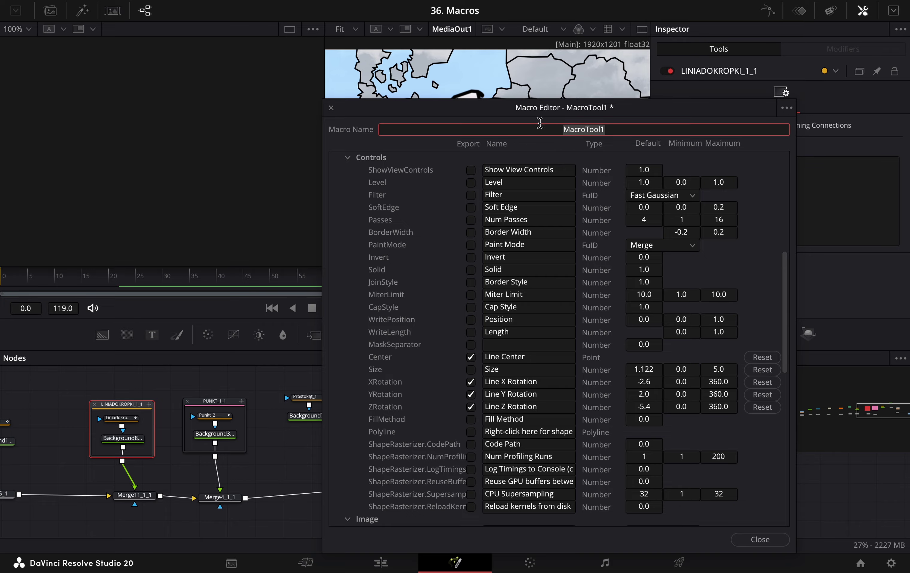
{"action": "left_click_drag", "start_coordinate": [646, 106], "coordinate": [591, 93]}
{"action": "type", "text": "Map"}
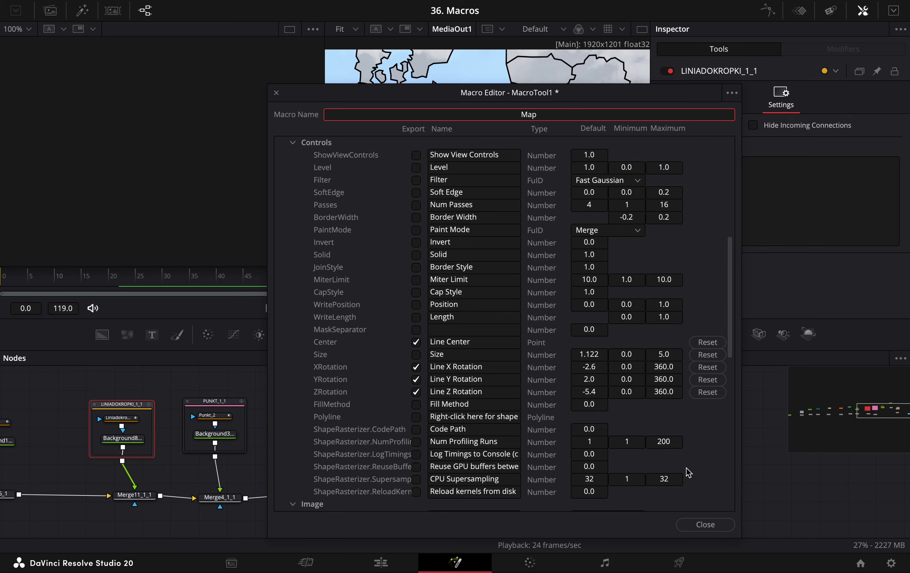
{"action": "left_click", "coordinate": [709, 522]}
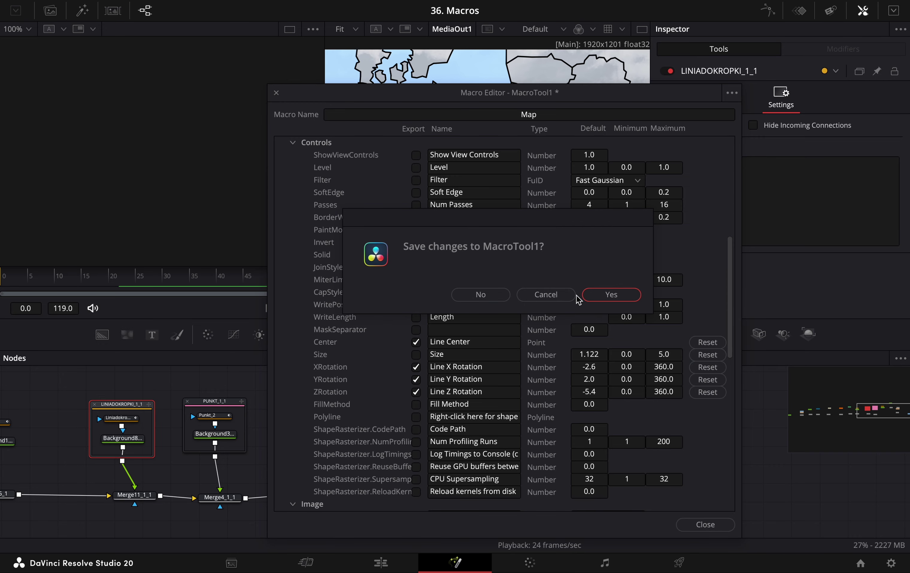
{"action": "left_click", "coordinate": [546, 294]}
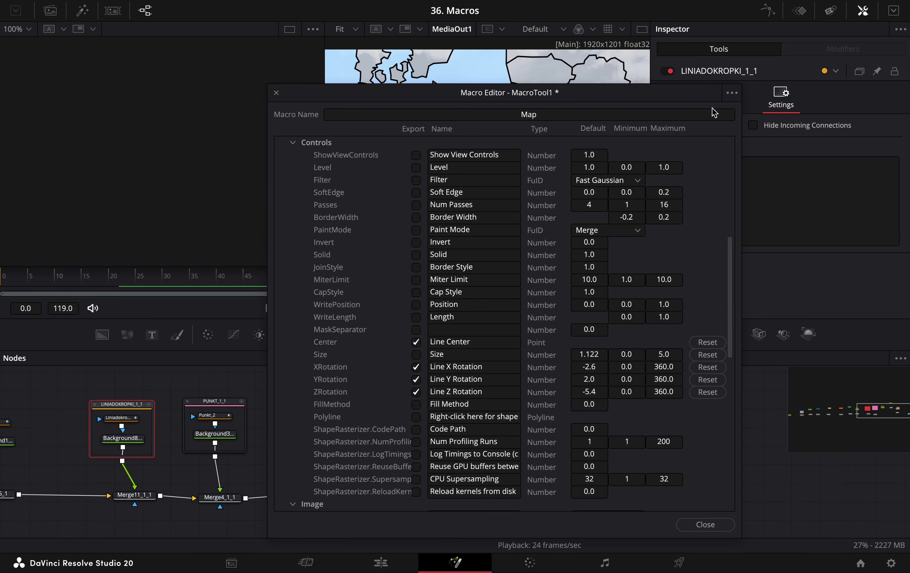
Start saving the macro as a group, enlarge the save dialog and show its folders as columns.
{"action": "left_click", "coordinate": [733, 94]}
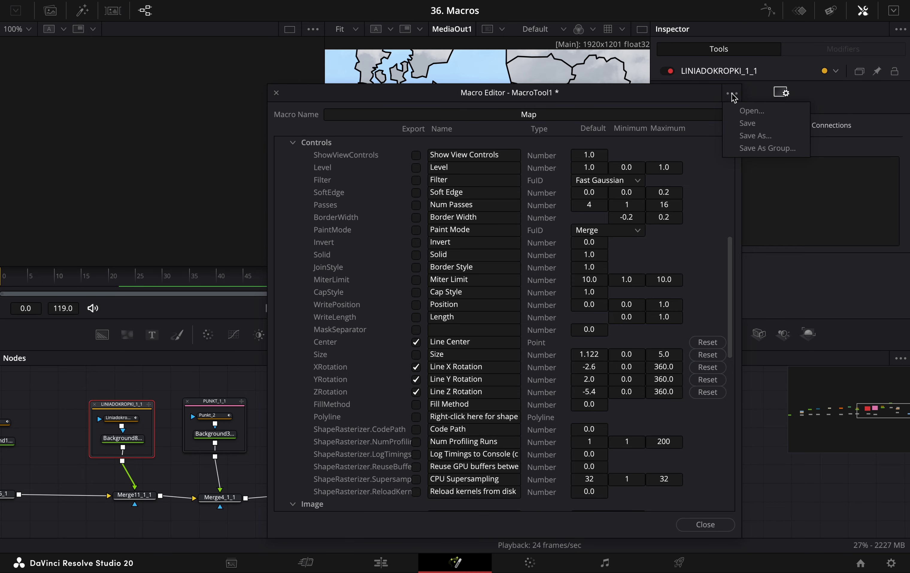
{"action": "left_click", "coordinate": [752, 148]}
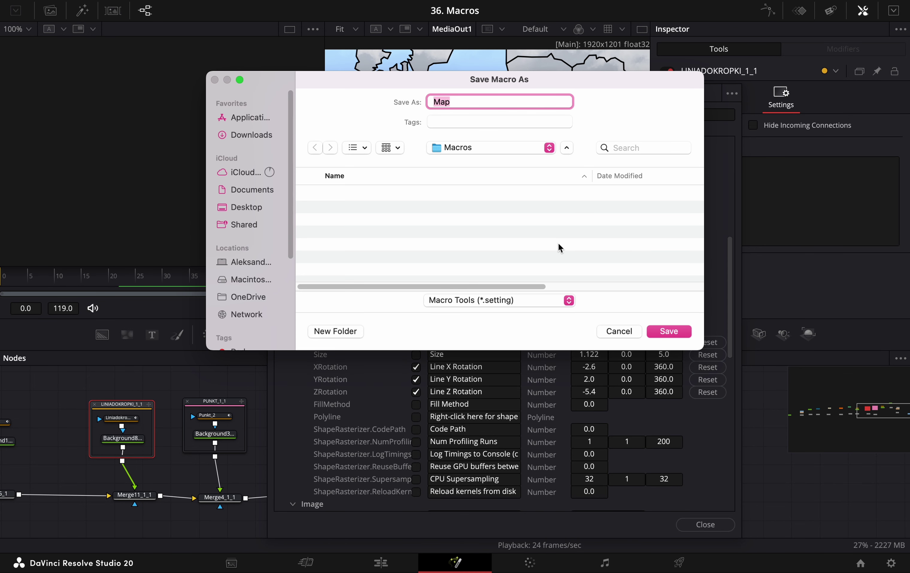
{"action": "left_click_drag", "start_coordinate": [440, 349], "coordinate": [424, 432]}
{"action": "left_click", "coordinate": [357, 148]}
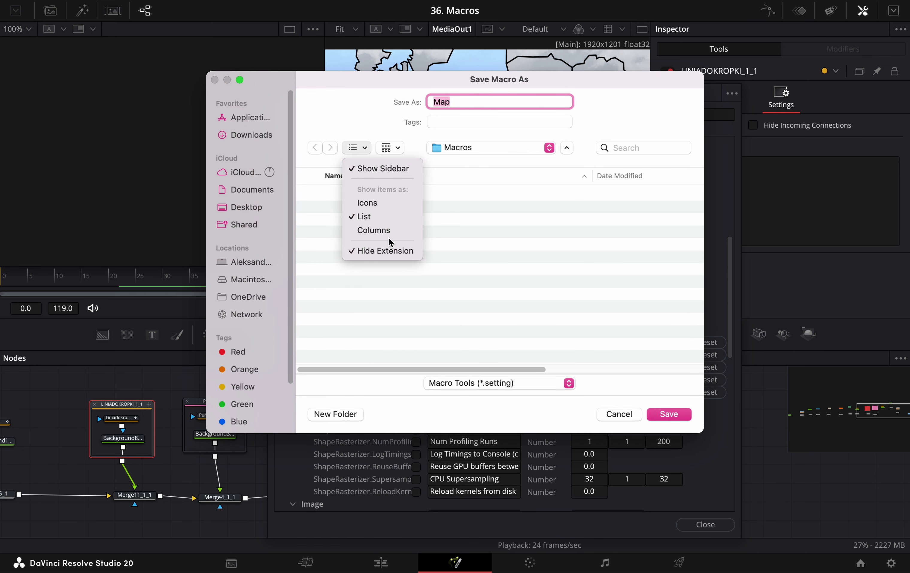
{"action": "left_click", "coordinate": [394, 236]}
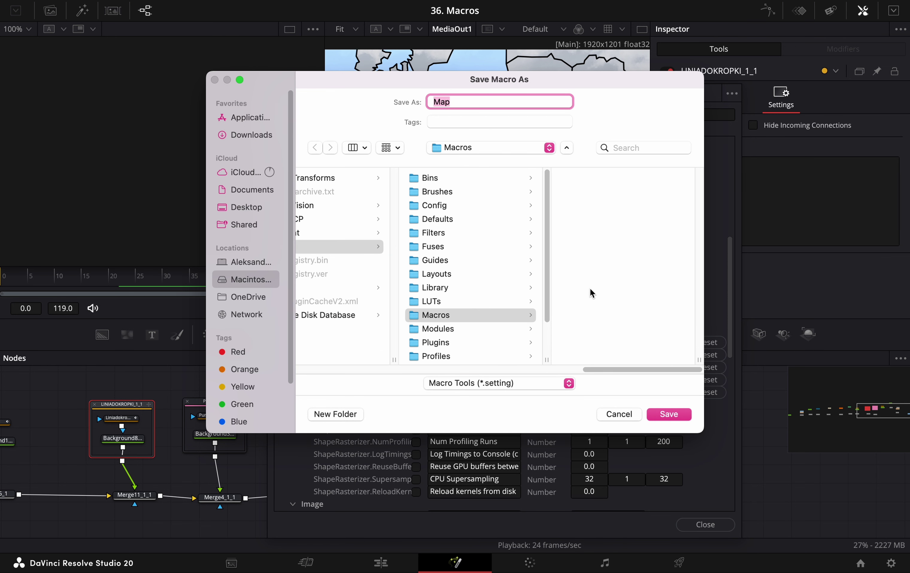
Review the folder path from Users to Fusion/Macros and save the macro there as Map.
{"action": "left_click_drag", "start_coordinate": [667, 375], "coordinate": [307, 387]}
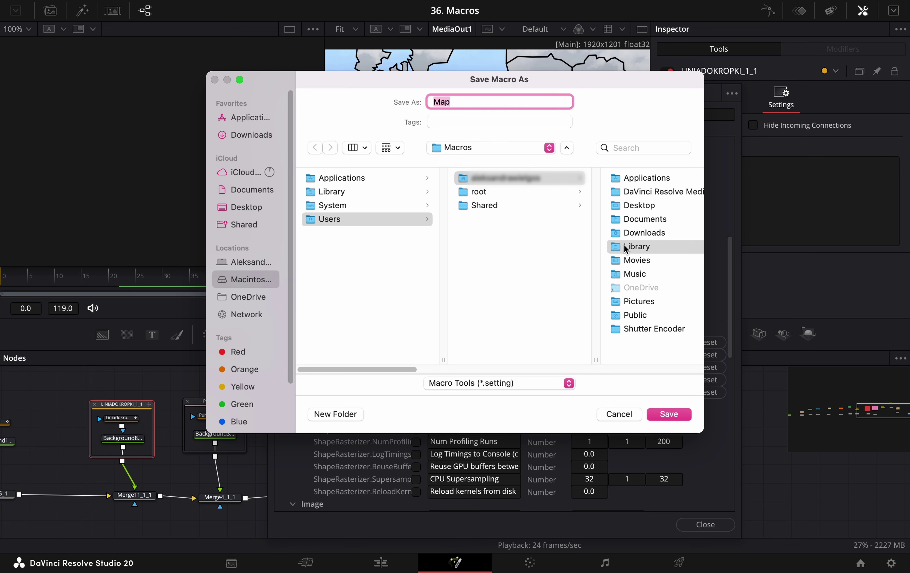
{"action": "left_click_drag", "start_coordinate": [360, 369], "coordinate": [487, 376]}
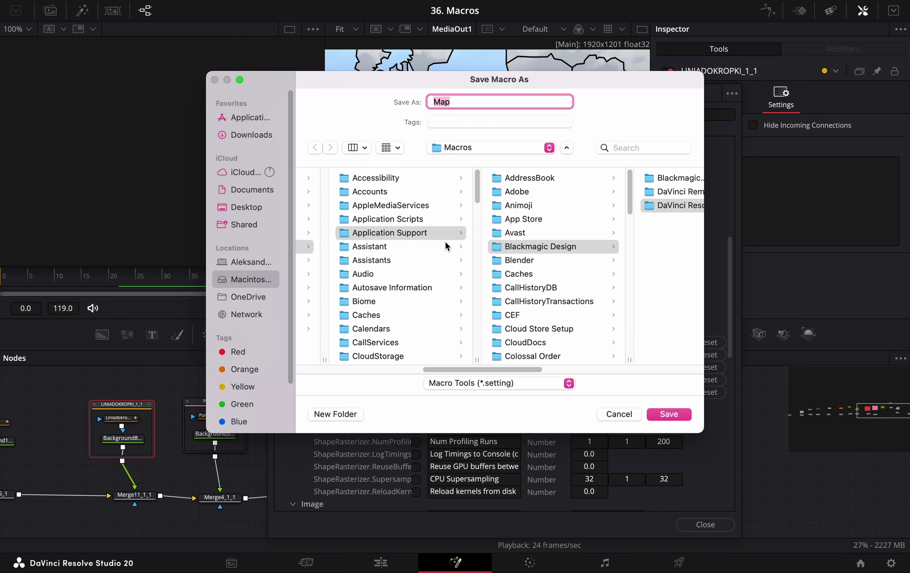
{"action": "left_click_drag", "start_coordinate": [522, 368], "coordinate": [616, 380]}
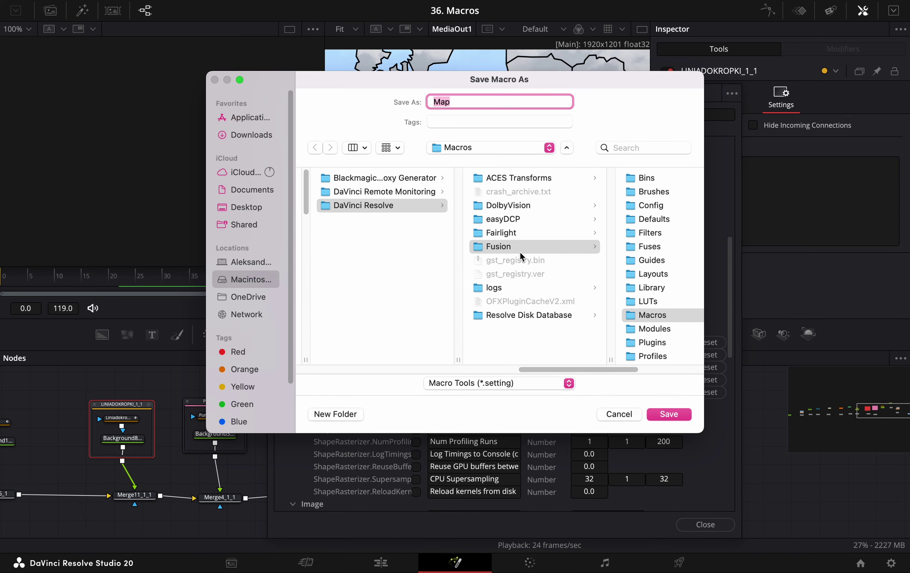
{"action": "left_click_drag", "start_coordinate": [553, 368], "coordinate": [617, 369]}
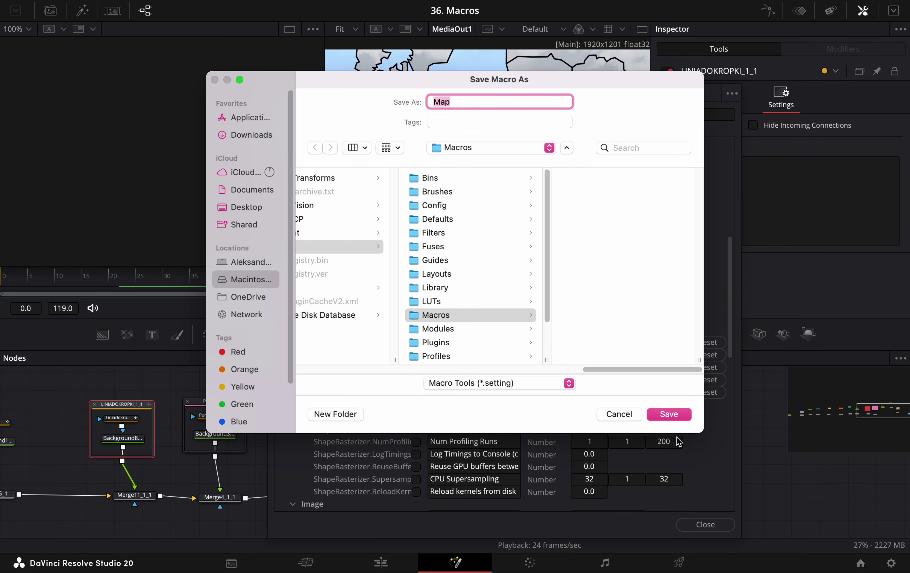
{"action": "left_click", "coordinate": [678, 418]}
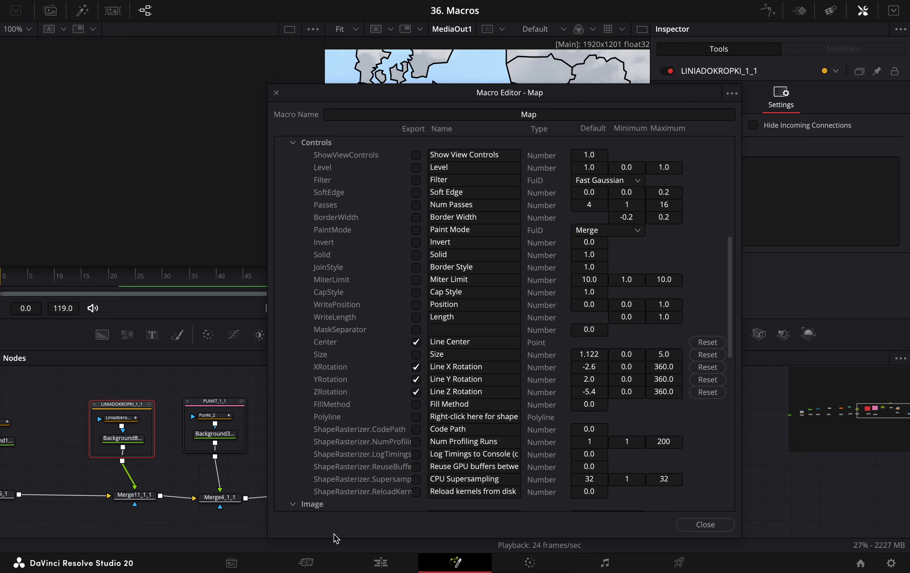
Switch to Finder and open the user's home folder through Macintosh HD and Users.
{"action": "left_click", "coordinate": [183, 547]}
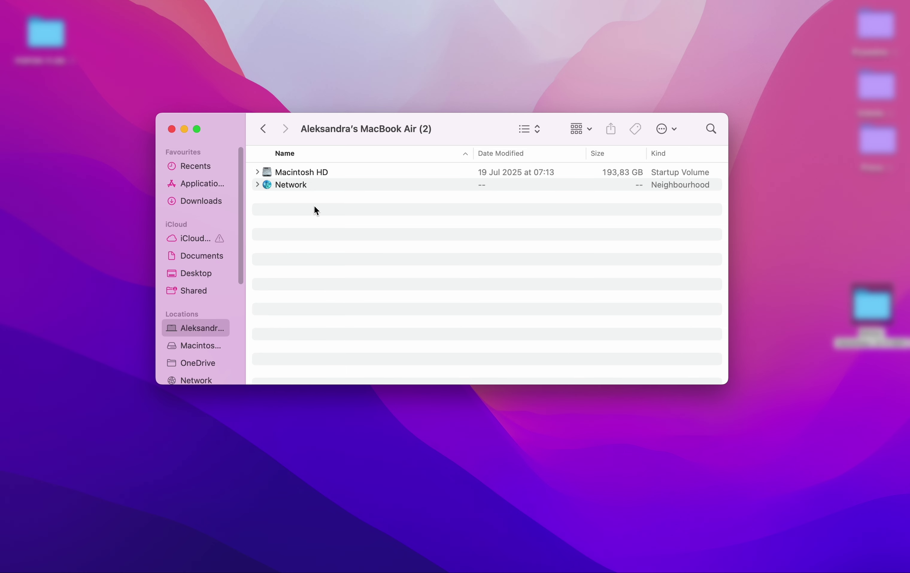
{"action": "double_click", "coordinate": [339, 175]}
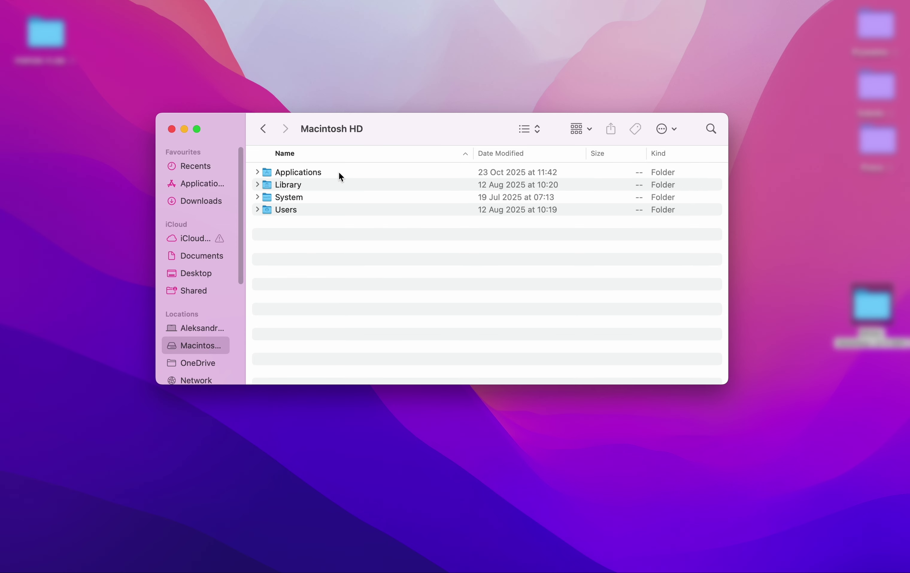
{"action": "left_click", "coordinate": [307, 211]}
{"action": "double_click", "coordinate": [308, 210]}
{"action": "double_click", "coordinate": [370, 176]}
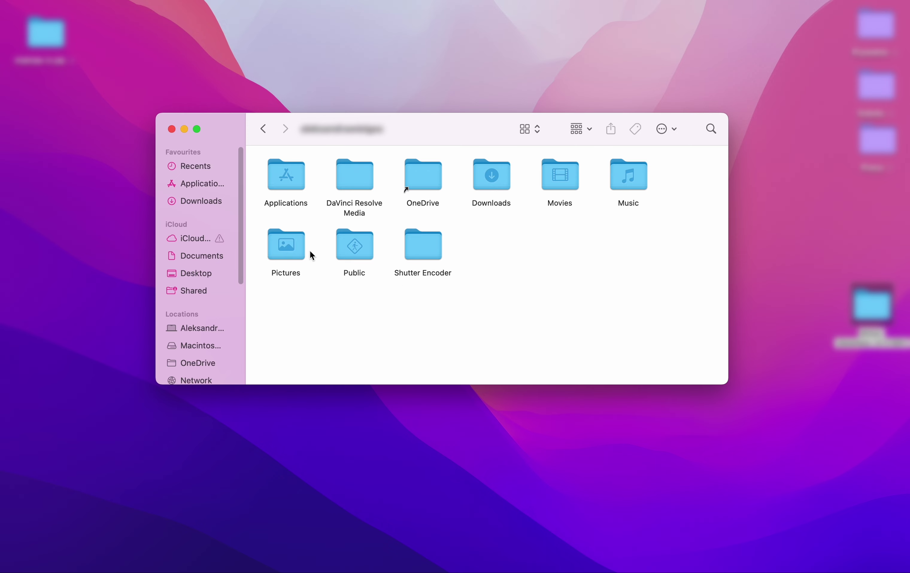
Enable Show Library Folder in the home folder's view options, then dismiss the options.
{"action": "right_click", "coordinate": [523, 271]}
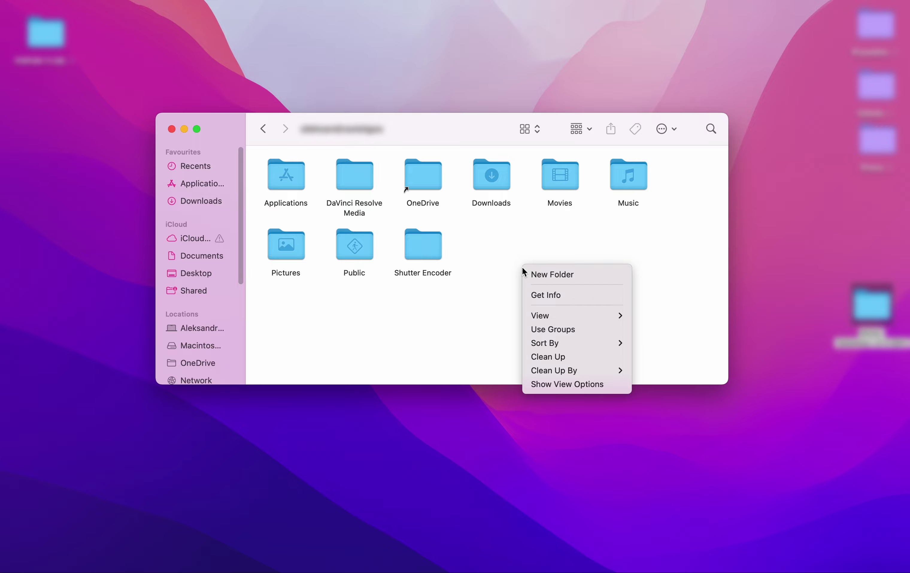
{"action": "left_click", "coordinate": [616, 387]}
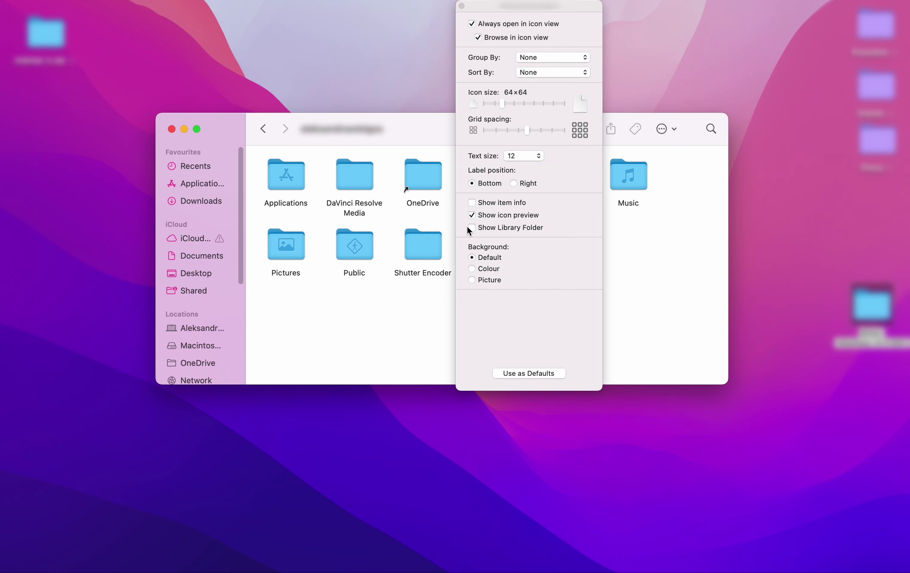
{"action": "left_click", "coordinate": [472, 229]}
{"action": "left_click", "coordinate": [462, 6]}
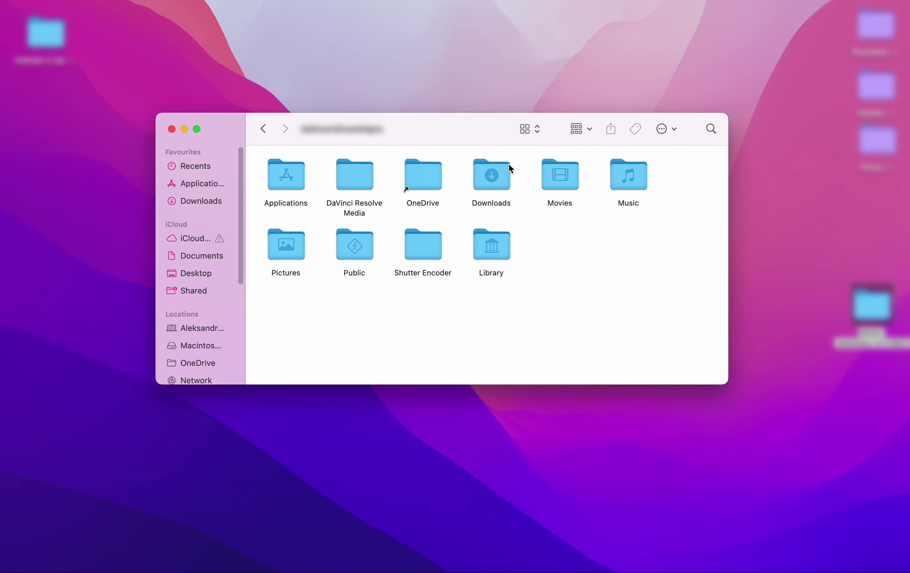
Open the Library folder and show its contents as a list.
{"action": "double_click", "coordinate": [501, 250]}
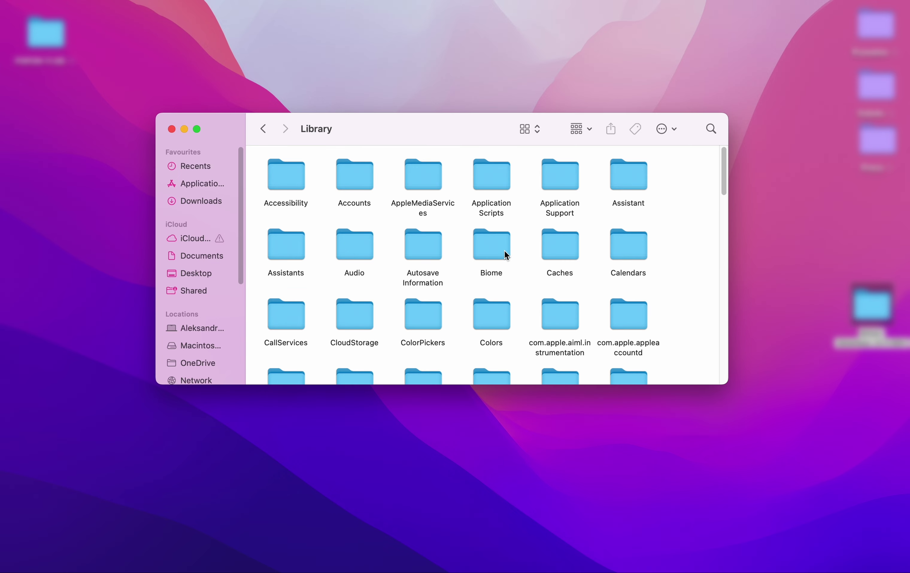
{"action": "left_click", "coordinate": [542, 133]}
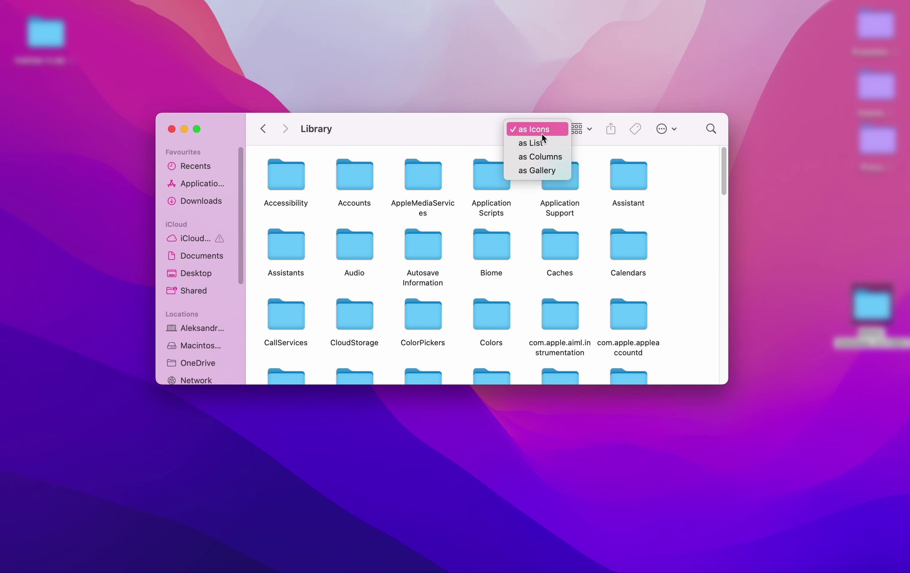
{"action": "left_click", "coordinate": [545, 144]}
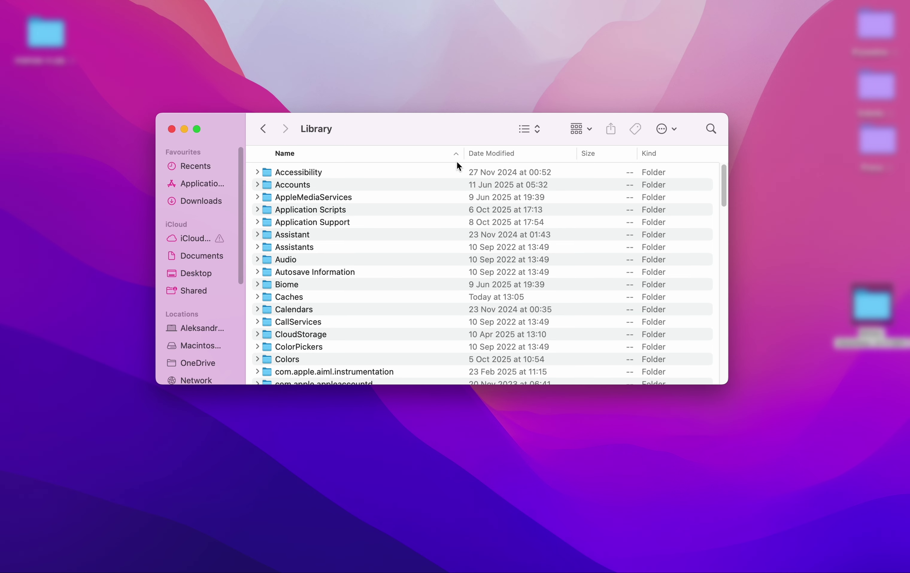
From Library, open the folder path Application Support/Blackmagic Design/DaVinci Resolve/Fusion/Macros.
{"action": "double_click", "coordinate": [367, 222]}
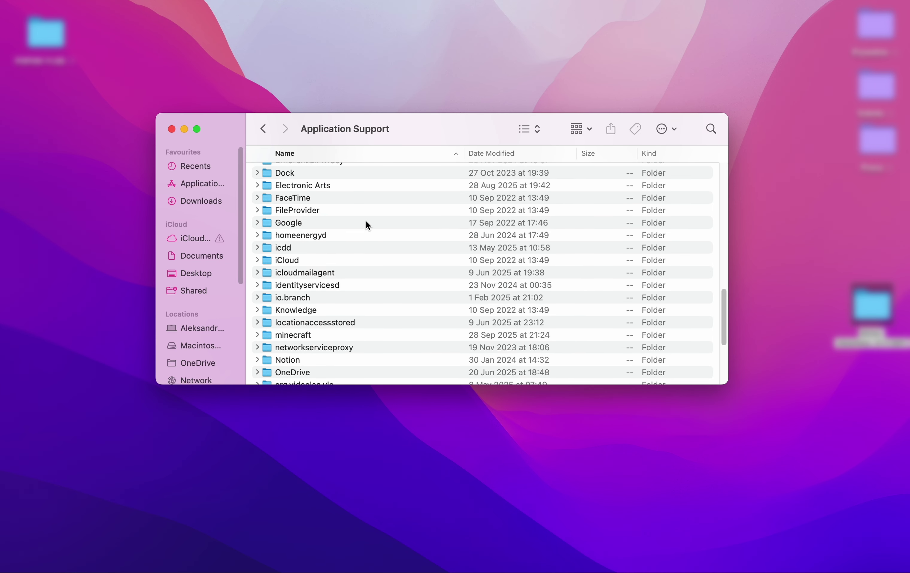
{"action": "scroll", "coordinate": [365, 219], "scroll_direction": "up", "scroll_amount": 10}
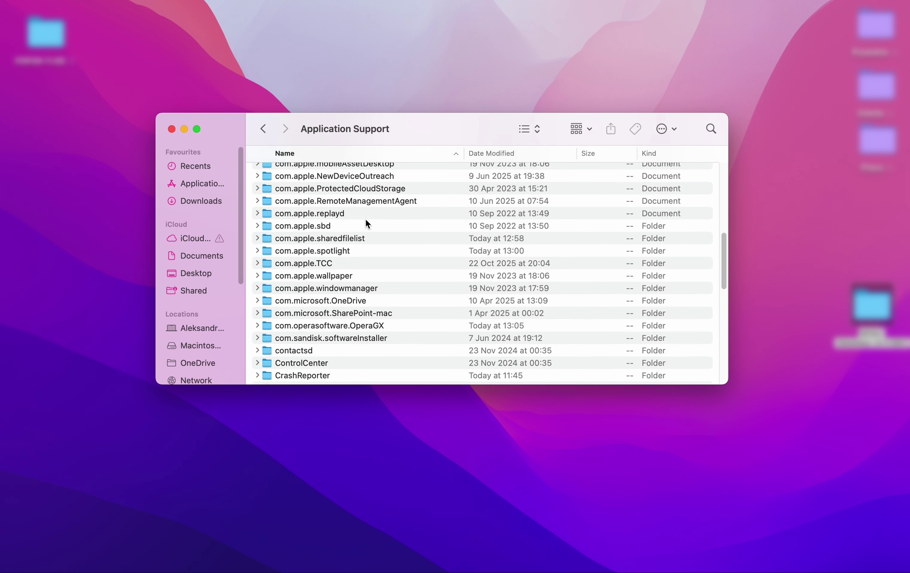
{"action": "scroll", "coordinate": [365, 218], "scroll_direction": "up", "scroll_amount": 5}
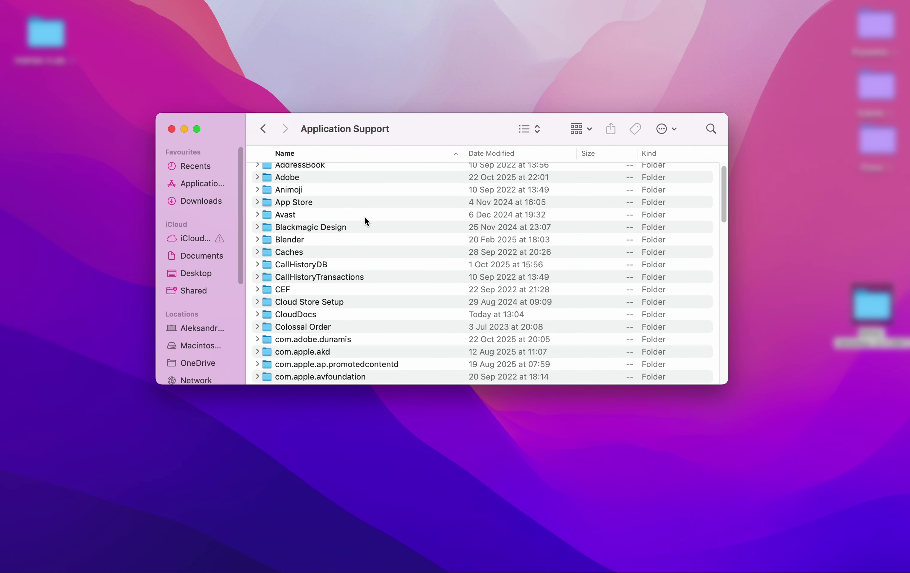
{"action": "double_click", "coordinate": [358, 228]}
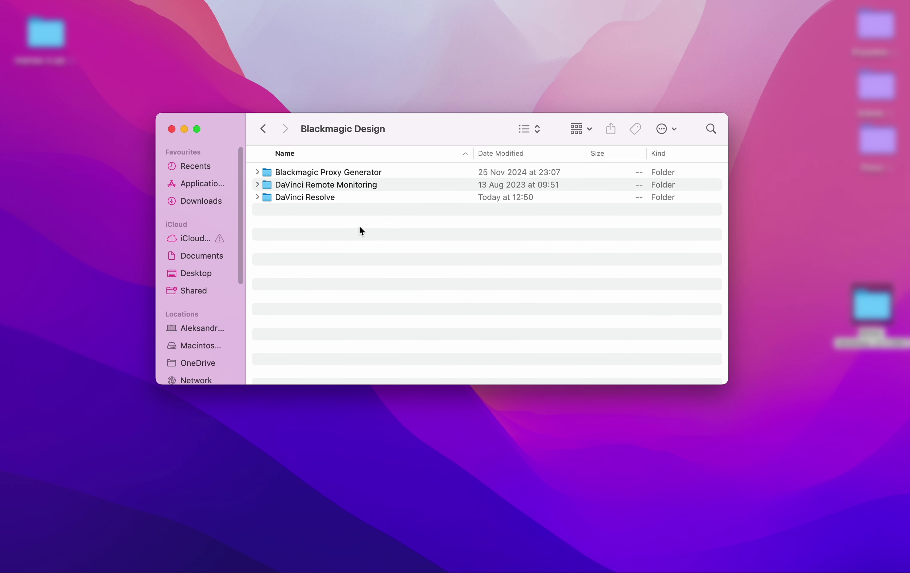
{"action": "double_click", "coordinate": [360, 200]}
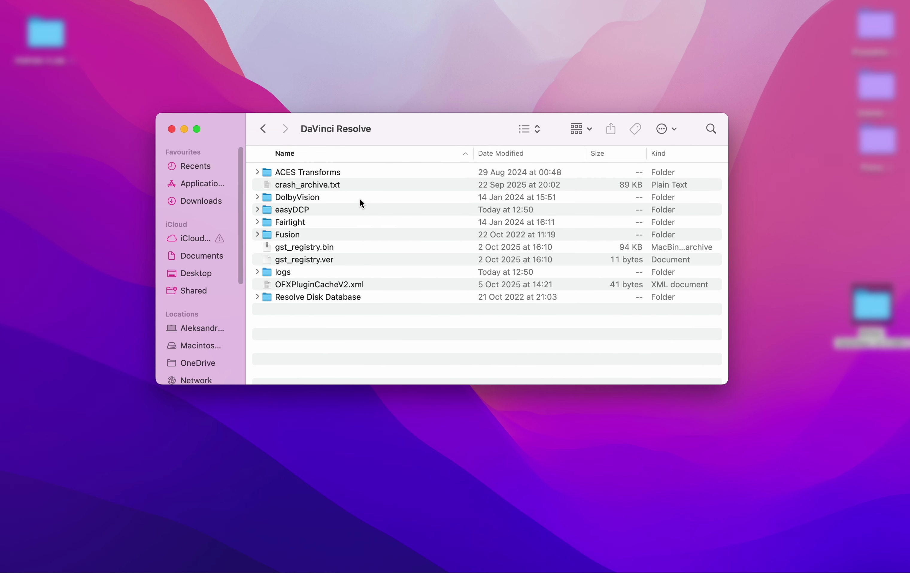
{"action": "double_click", "coordinate": [304, 239]}
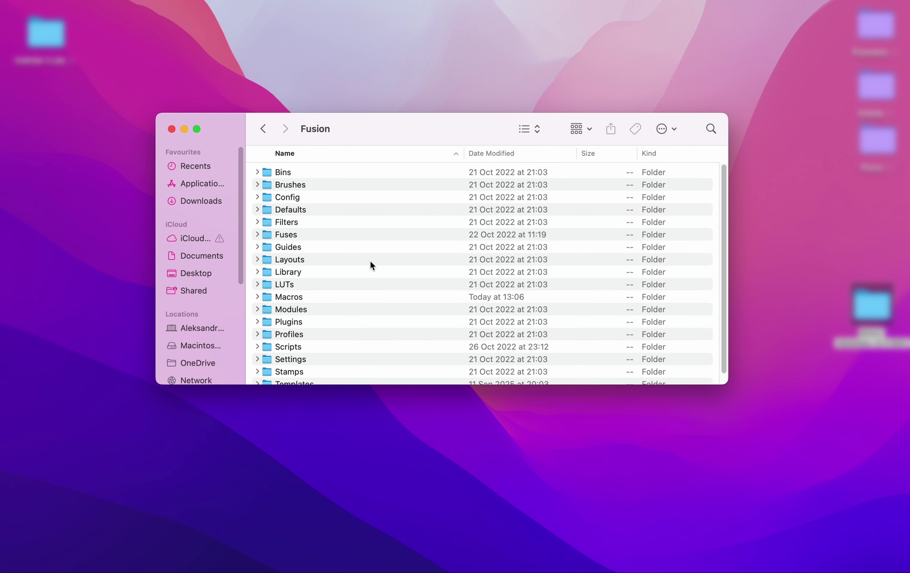
{"action": "scroll", "coordinate": [370, 262], "scroll_direction": "down", "scroll_amount": 1}
{"action": "double_click", "coordinate": [326, 286]}
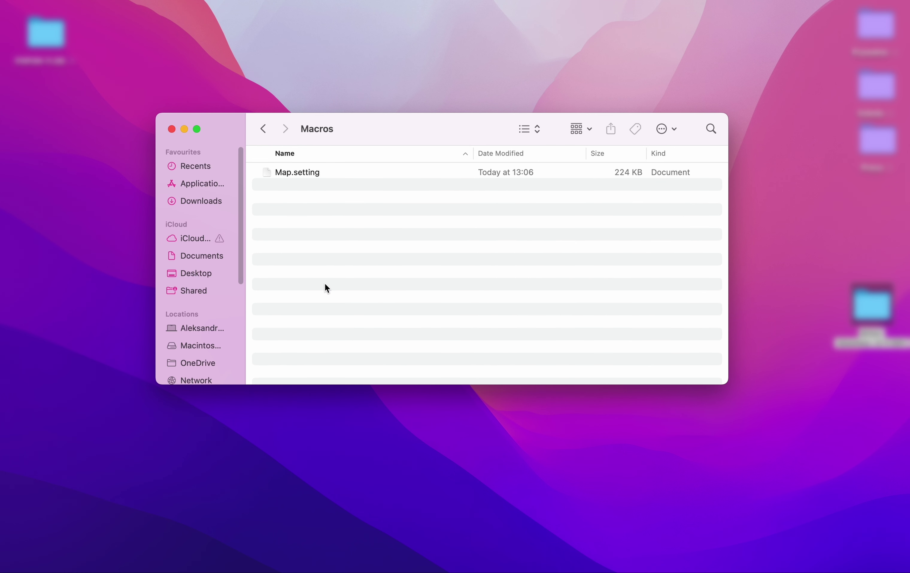
Show the folders as columns and move Map.setting from Macros into the Templates folder.
{"action": "left_click", "coordinate": [531, 130]}
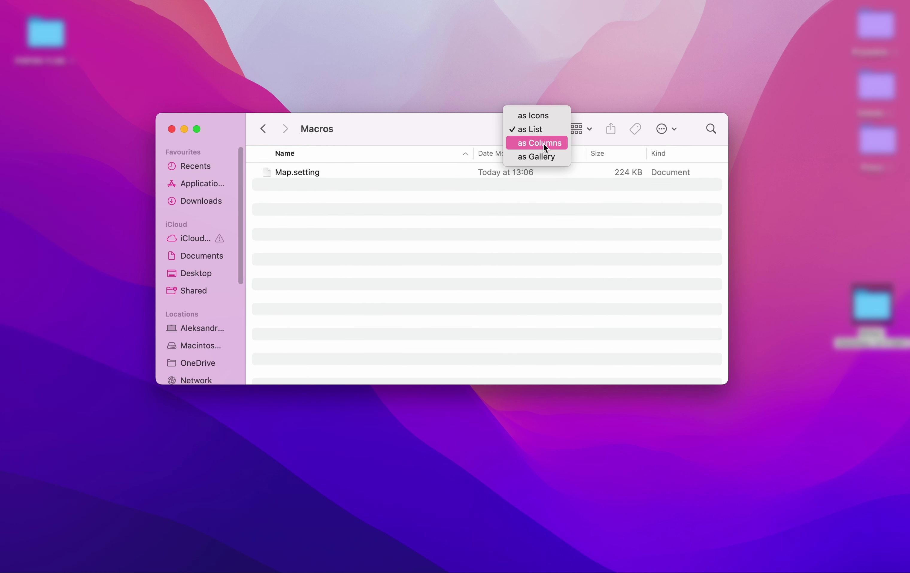
{"action": "left_click", "coordinate": [543, 143]}
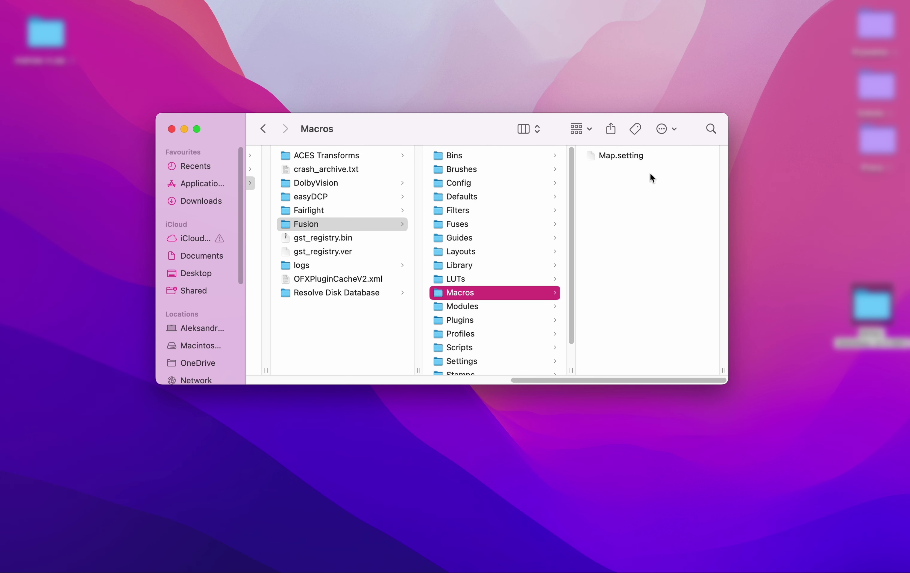
{"action": "scroll", "coordinate": [488, 345], "scroll_direction": "down", "scroll_amount": 2}
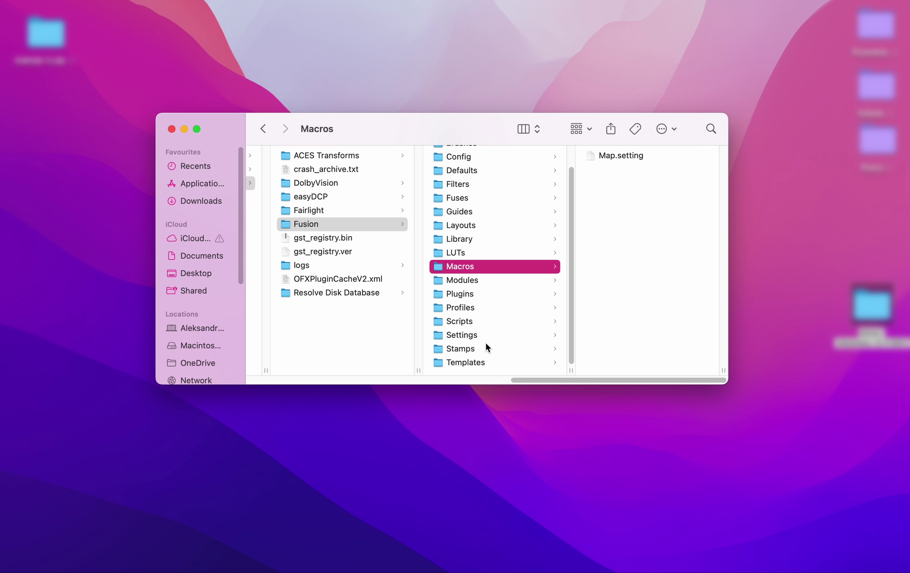
{"action": "left_click", "coordinate": [593, 159]}
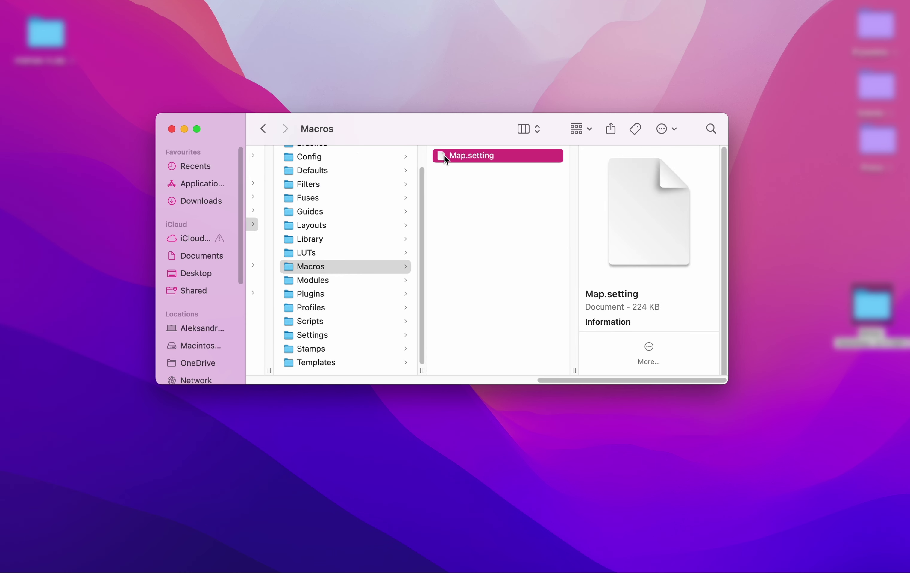
{"action": "left_click_drag", "start_coordinate": [445, 155], "coordinate": [336, 363]}
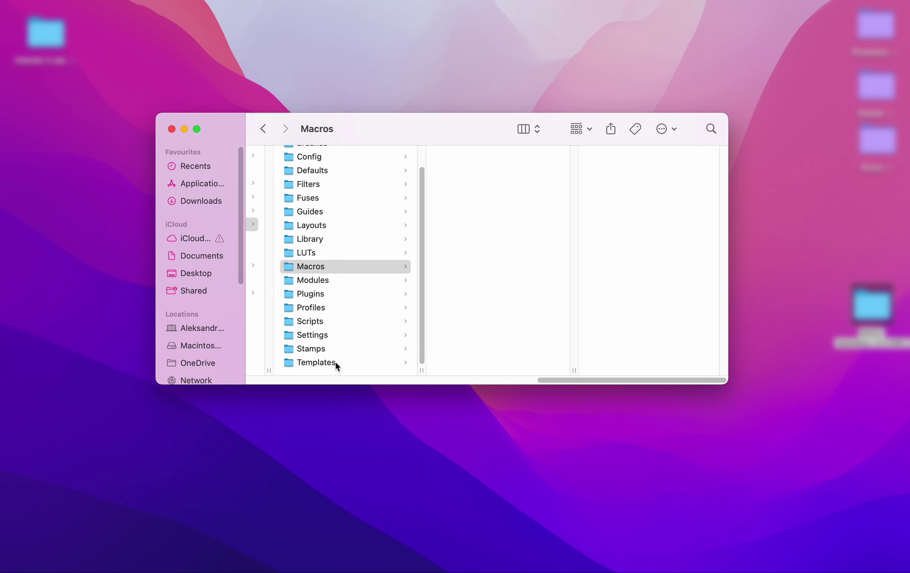
Create a folder named Edit inside Templates.
{"action": "left_click", "coordinate": [335, 360]}
{"action": "right_click", "coordinate": [484, 236]}
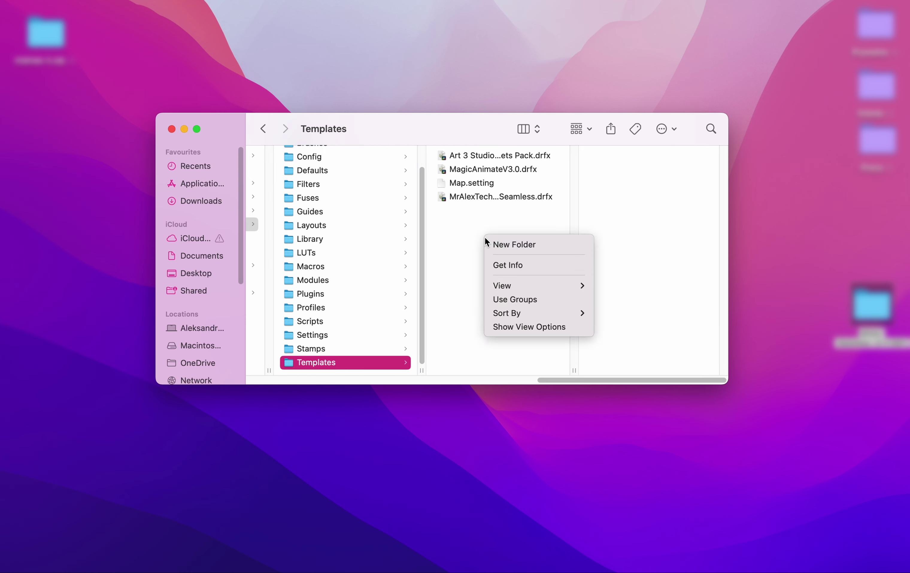
{"action": "left_click", "coordinate": [489, 245]}
{"action": "type", "text": "Edit"}
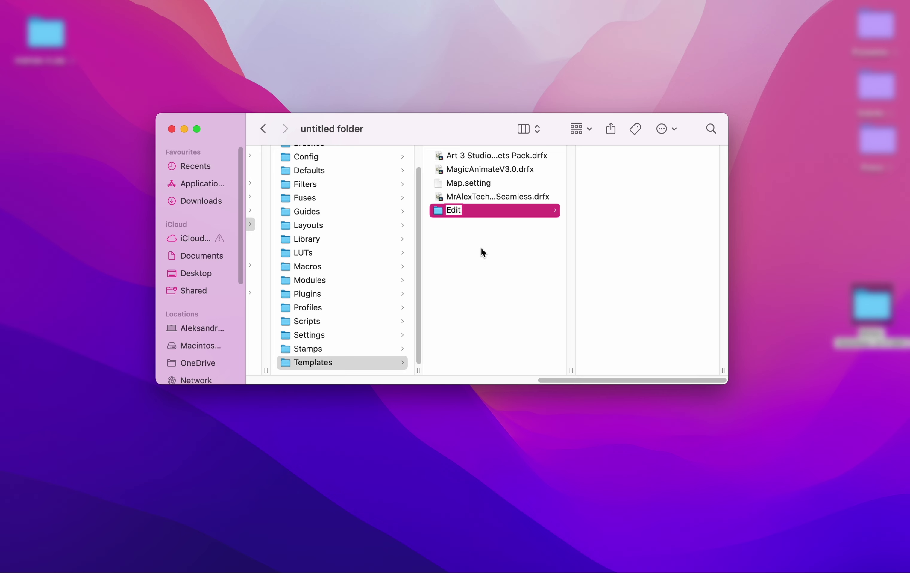
{"action": "key", "text": "Return"}
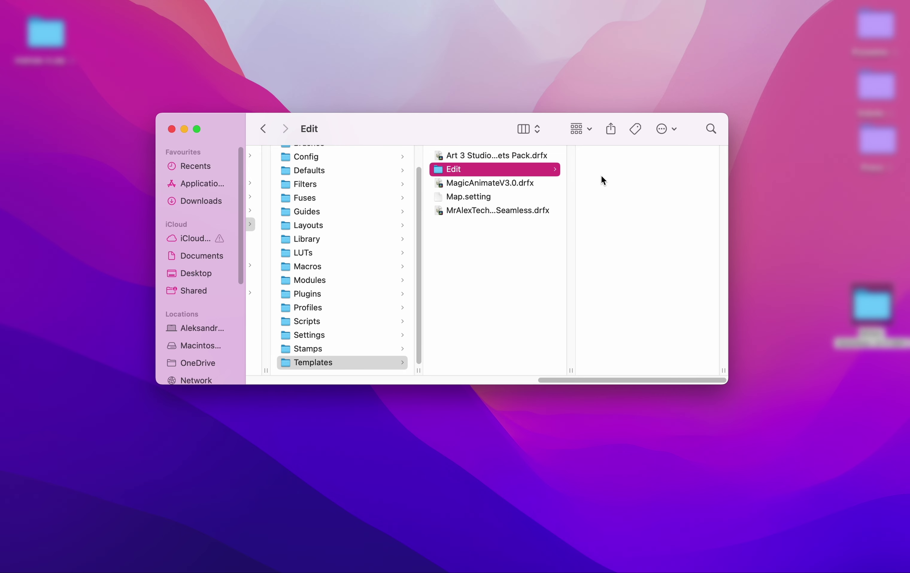
Create a folder named Effects inside the Edit folder.
{"action": "right_click", "coordinate": [643, 197]}
{"action": "left_click", "coordinate": [656, 203]}
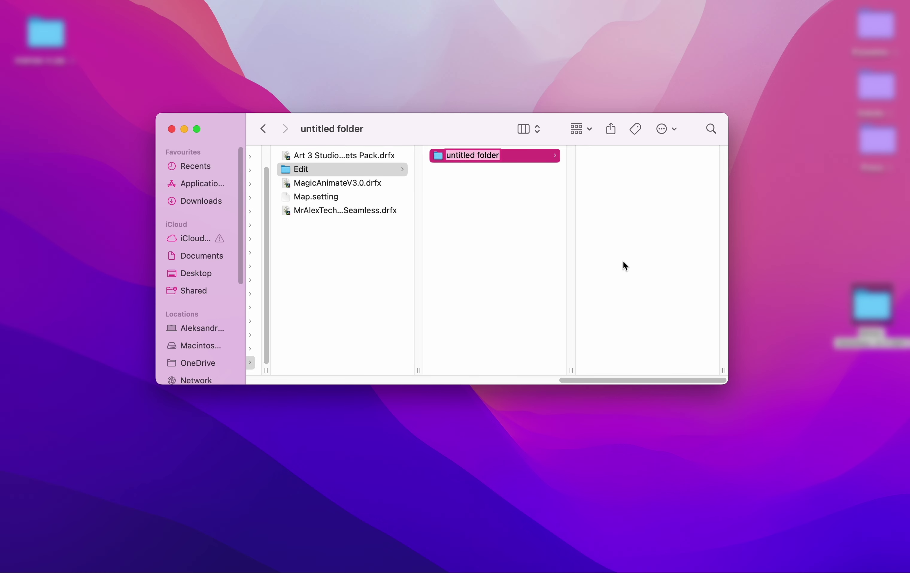
{"action": "type", "text": "Effects"}
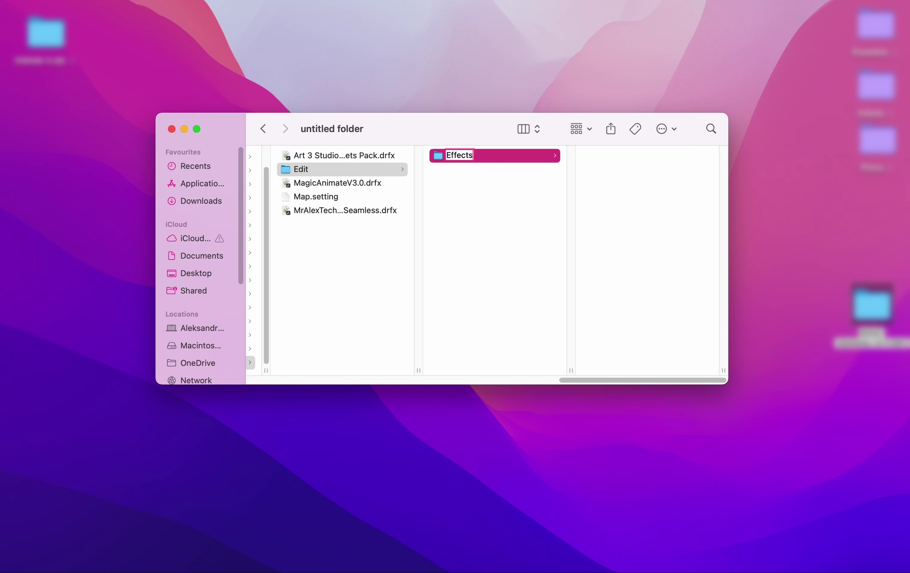
{"action": "left_click", "coordinate": [494, 199]}
Create a folder named Generators inside Edit, alongside Effects.
{"action": "right_click", "coordinate": [470, 202]}
{"action": "left_click", "coordinate": [494, 206]}
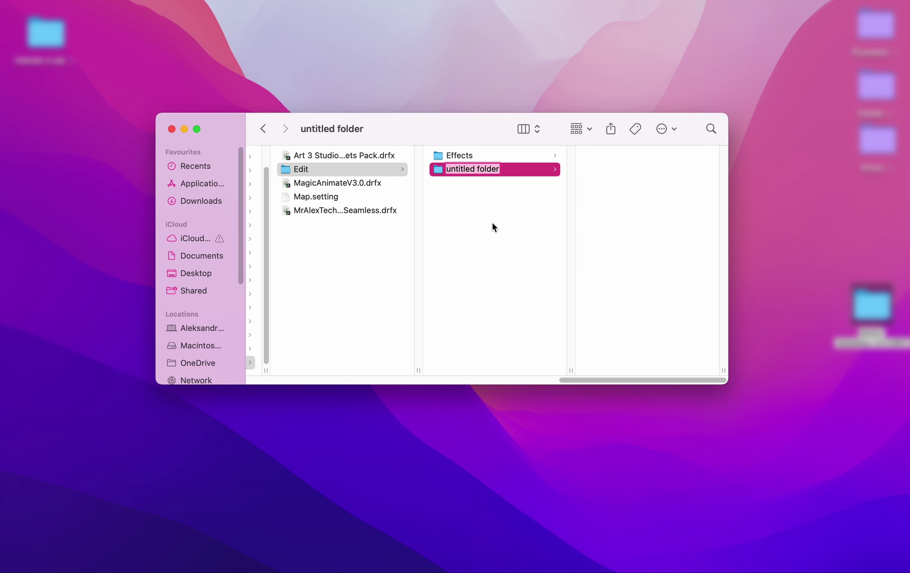
{"action": "type", "text": "Genera"}
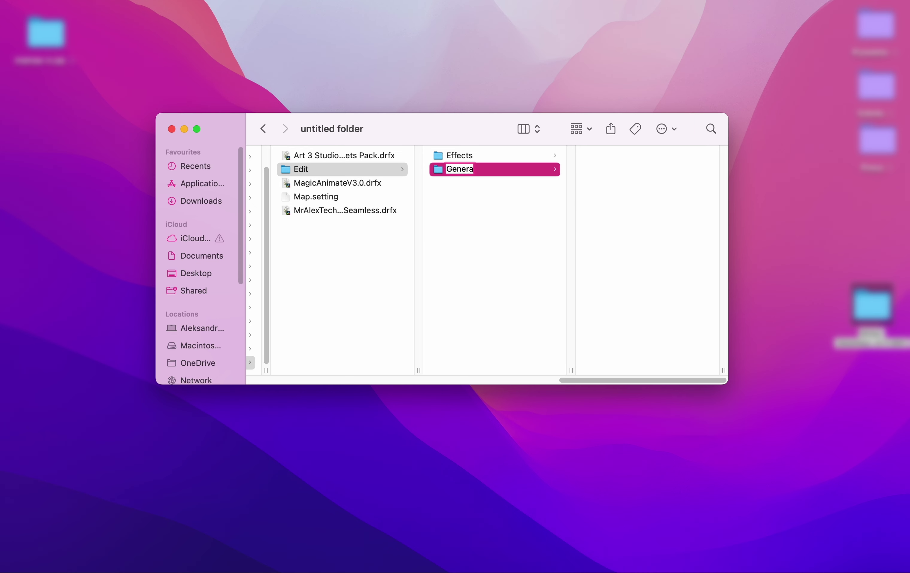
{"action": "type", "text": "tors"}
{"action": "left_click", "coordinate": [483, 236]}
Create a folder named Titles inside Edit, alongside Effects and Generators.
{"action": "right_click", "coordinate": [479, 218]}
{"action": "left_click", "coordinate": [501, 230]}
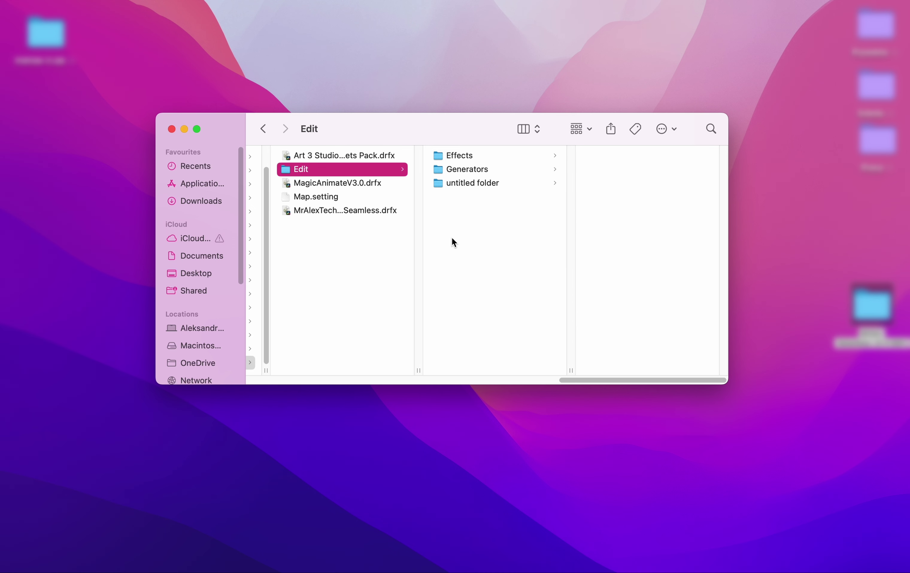
{"action": "type", "text": "Titles"}
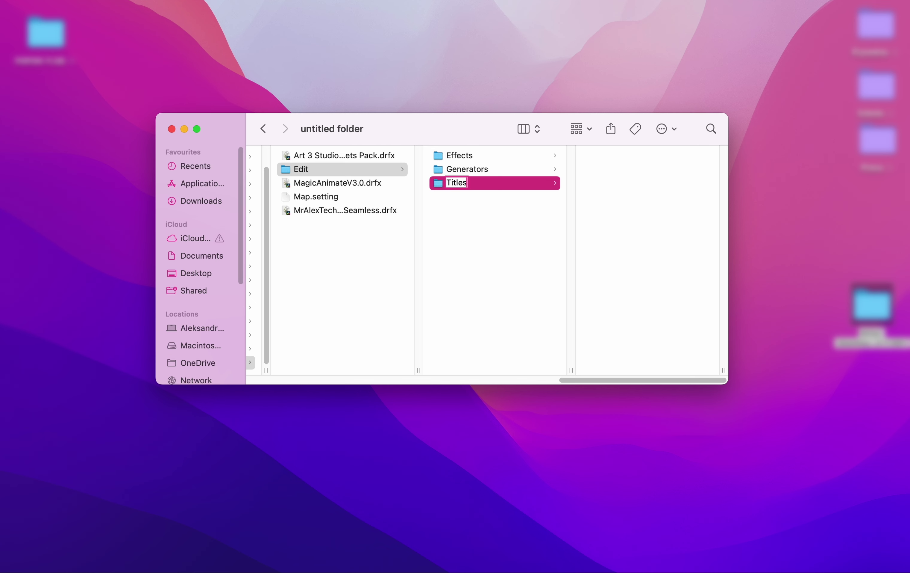
{"action": "left_click", "coordinate": [474, 254]}
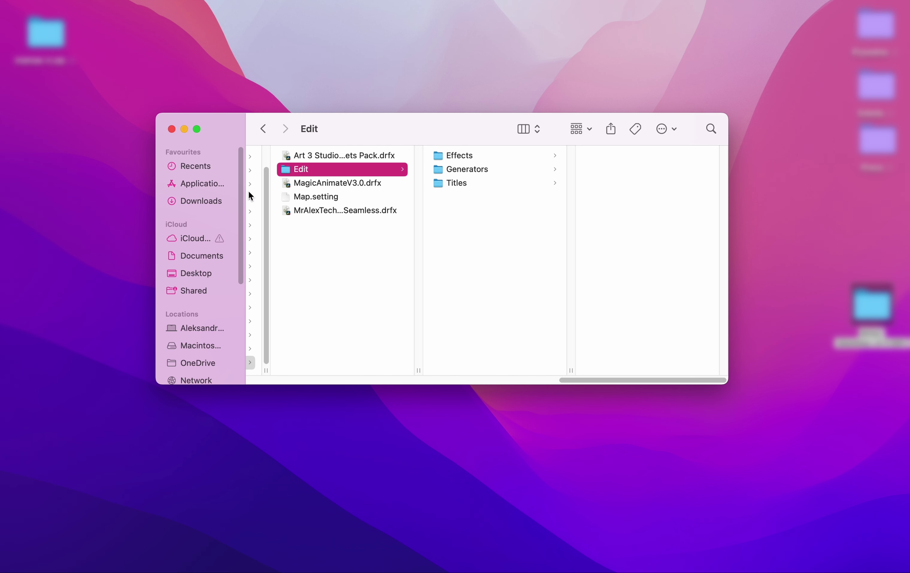
Move Map.setting from Templates into the Edit folder and from there into Generators.
{"action": "left_click", "coordinate": [288, 197]}
{"action": "left_click_drag", "start_coordinate": [281, 202], "coordinate": [288, 170]}
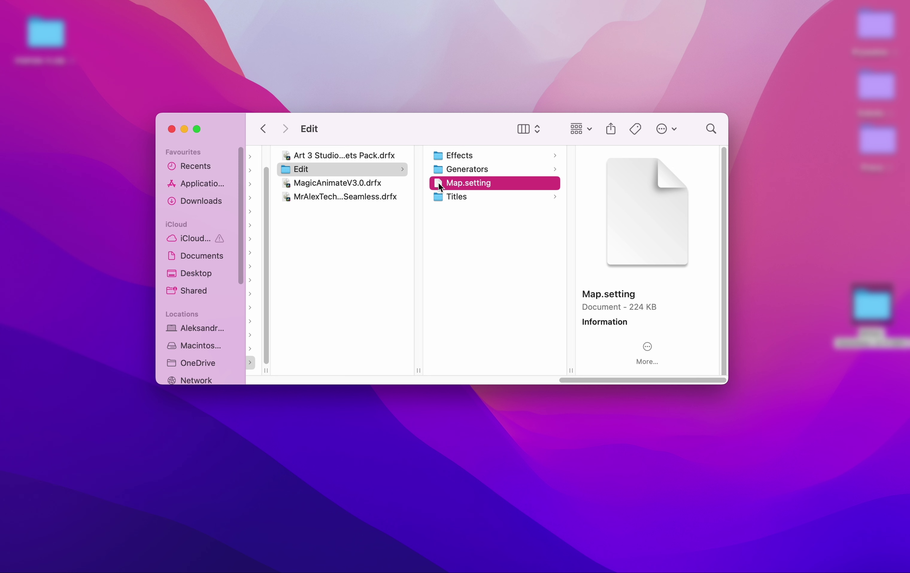
{"action": "left_click_drag", "start_coordinate": [440, 186], "coordinate": [438, 169]}
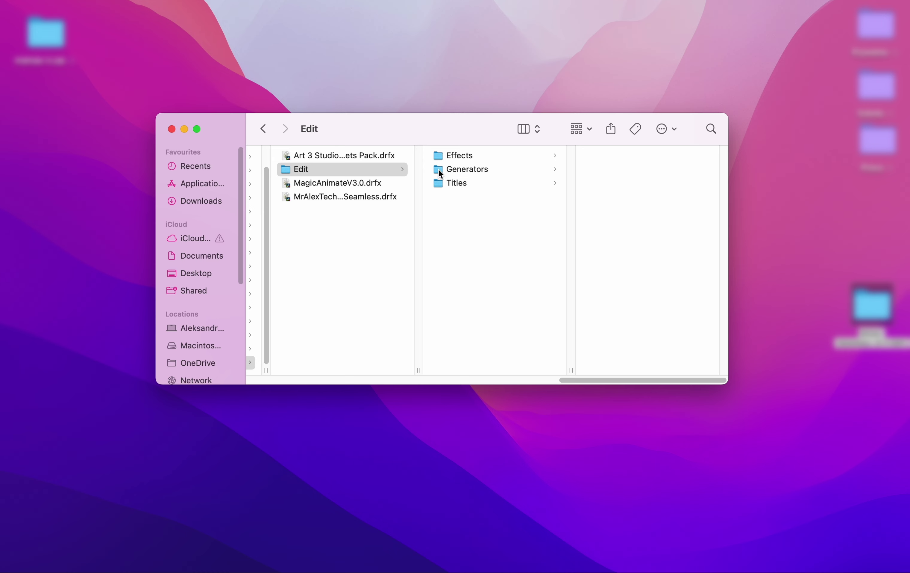
Create a folder named Custom inside the Generators folder and move Map.setting into it.
{"action": "left_click", "coordinate": [504, 205]}
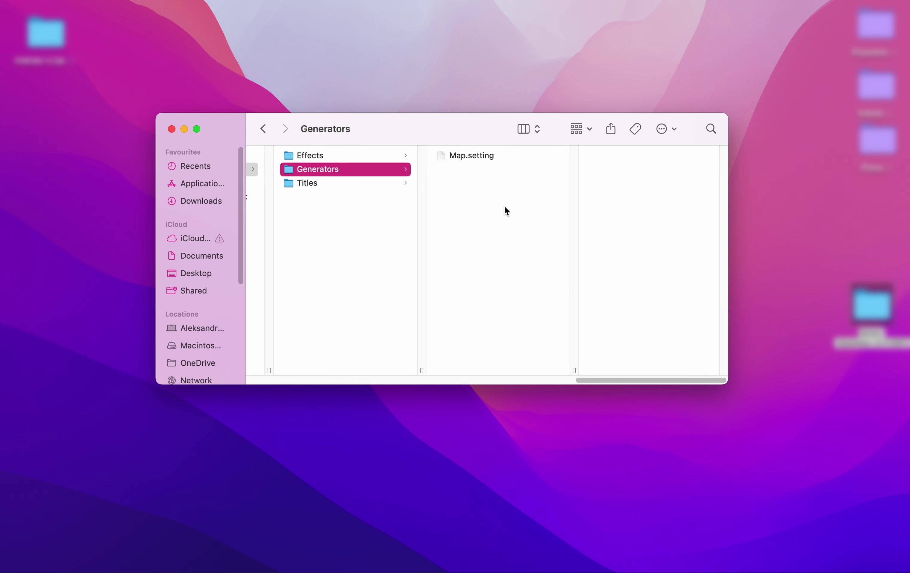
{"action": "right_click", "coordinate": [492, 201]}
{"action": "left_click", "coordinate": [471, 239]}
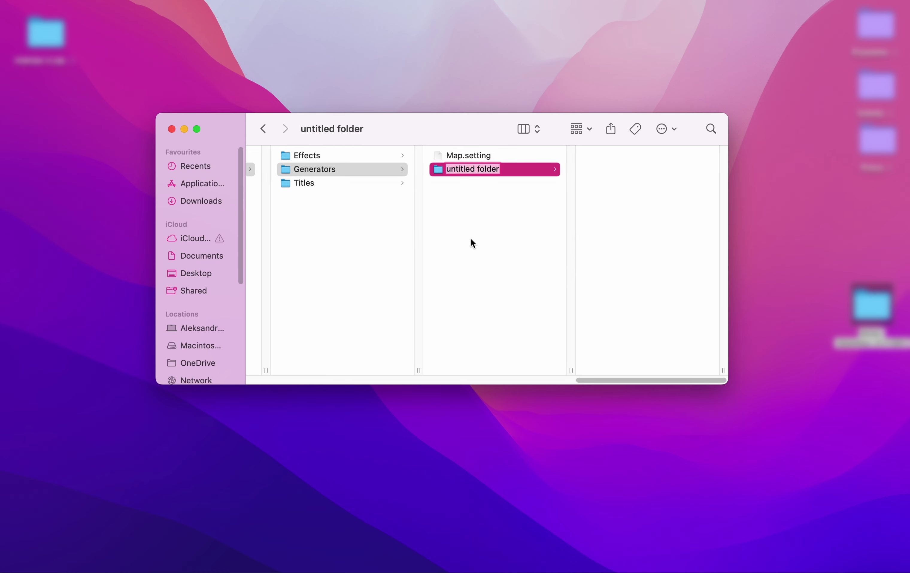
{"action": "key", "text": "BackSpace"}
{"action": "type", "text": "Custo"}
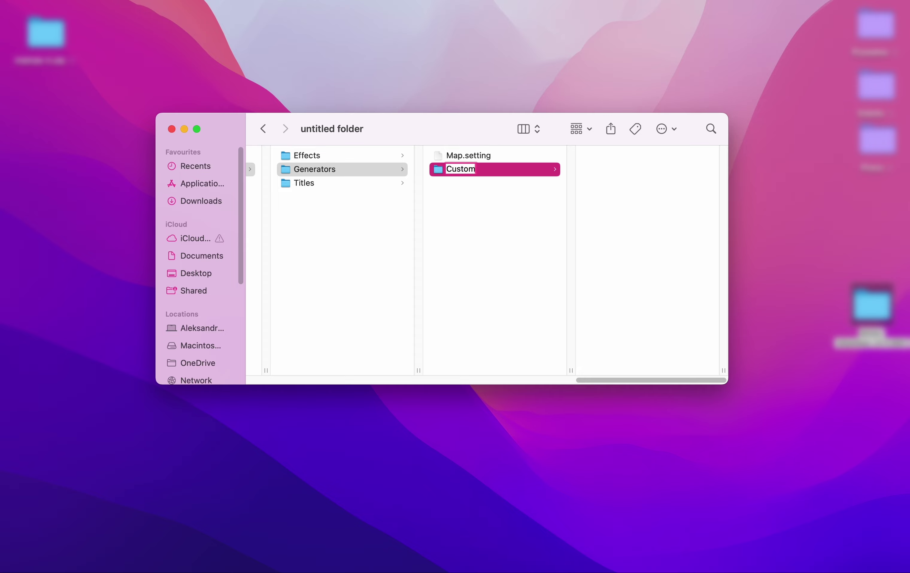
{"action": "type", "text": "m"}
{"action": "left_click", "coordinate": [463, 250]}
{"action": "left_click", "coordinate": [457, 160]}
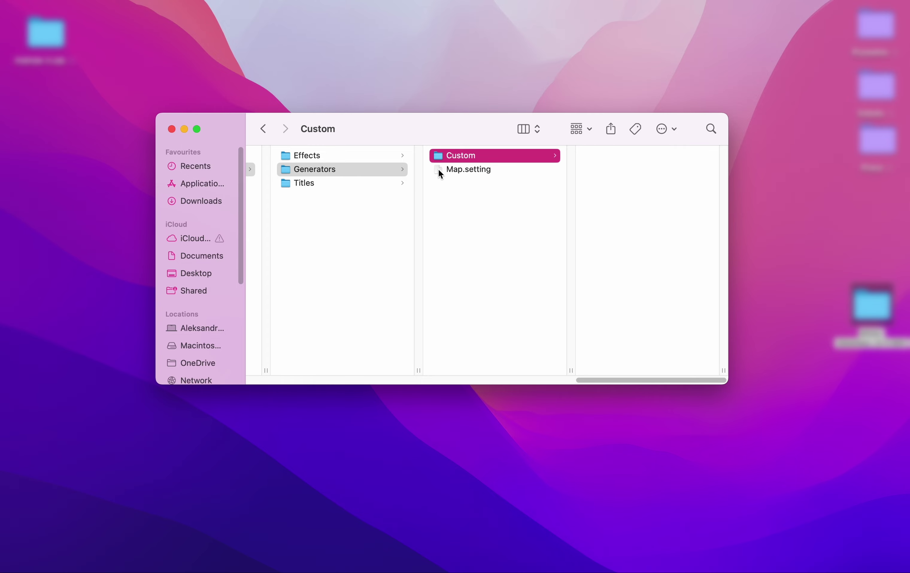
{"action": "left_click_drag", "start_coordinate": [438, 168], "coordinate": [444, 155]}
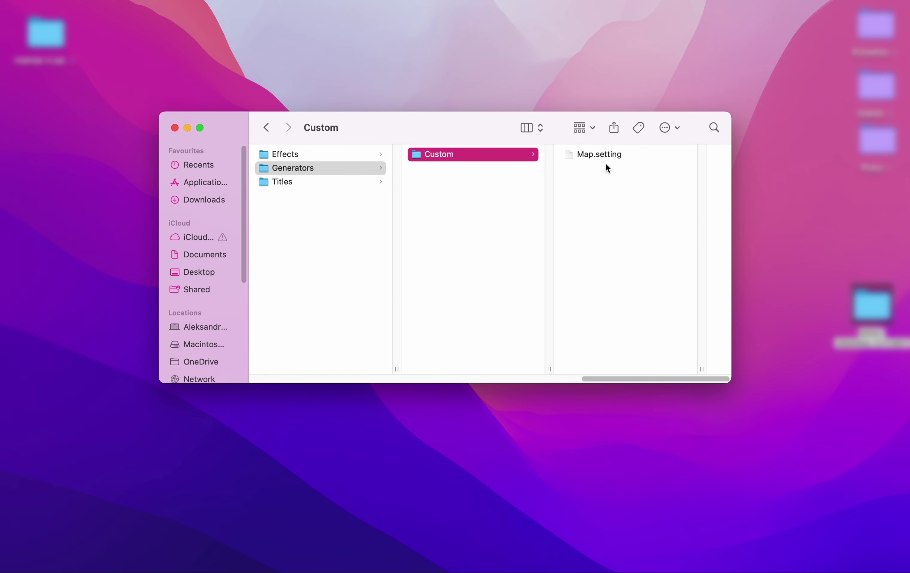
Switch to DaVinci Resolve, close the Macro Editor and restart the program.
{"action": "mouse_move", "coordinate": [457, 561]}
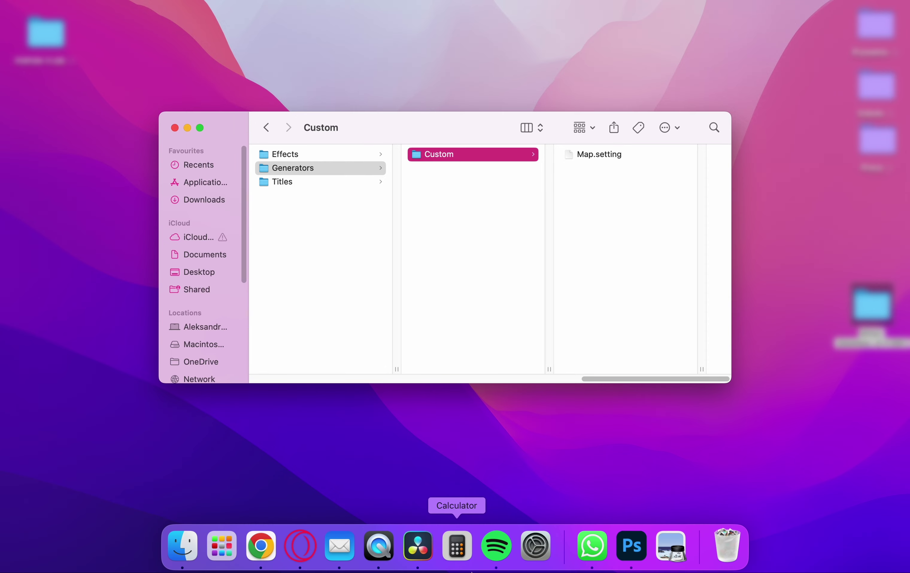
{"action": "left_click", "coordinate": [421, 557]}
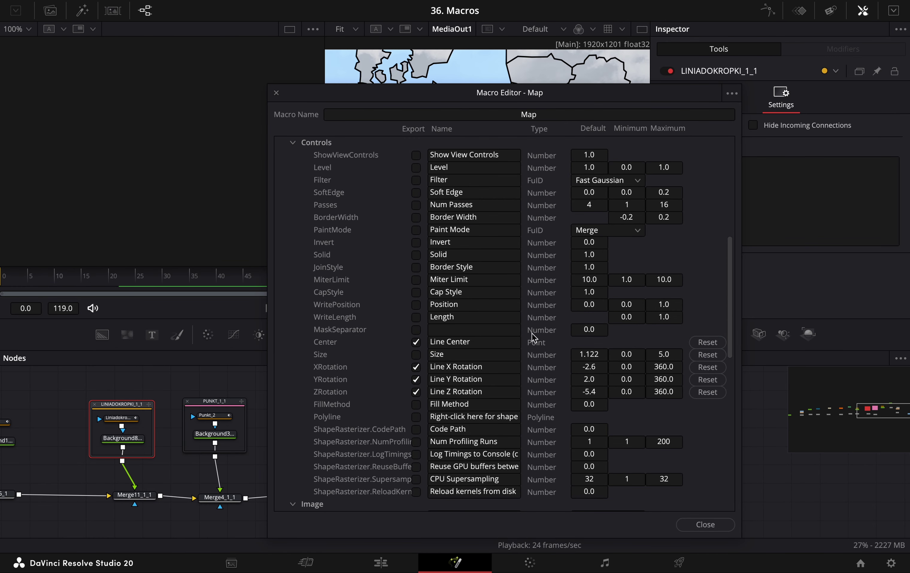
{"action": "left_click", "coordinate": [276, 93]}
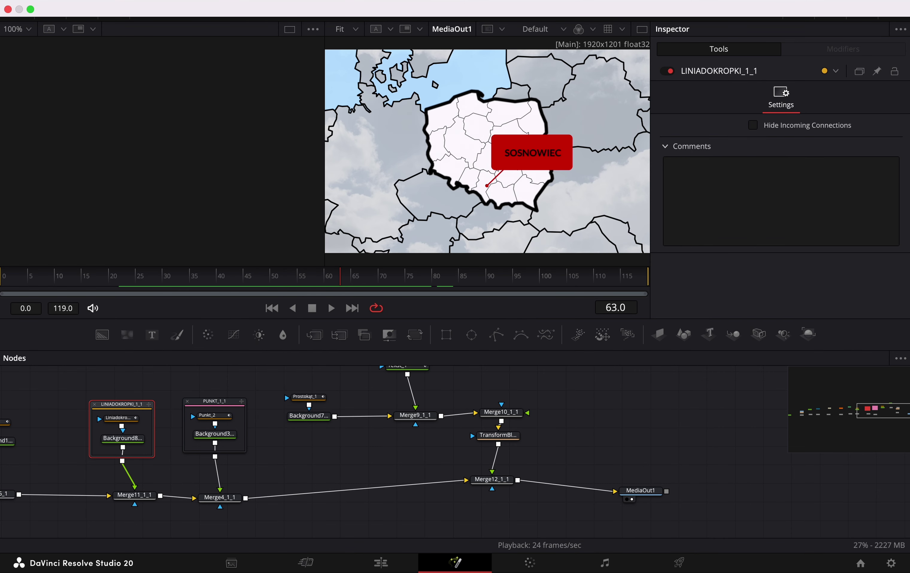
{"action": "left_click", "coordinate": [45, 4]}
{"action": "left_click", "coordinate": [100, 141]}
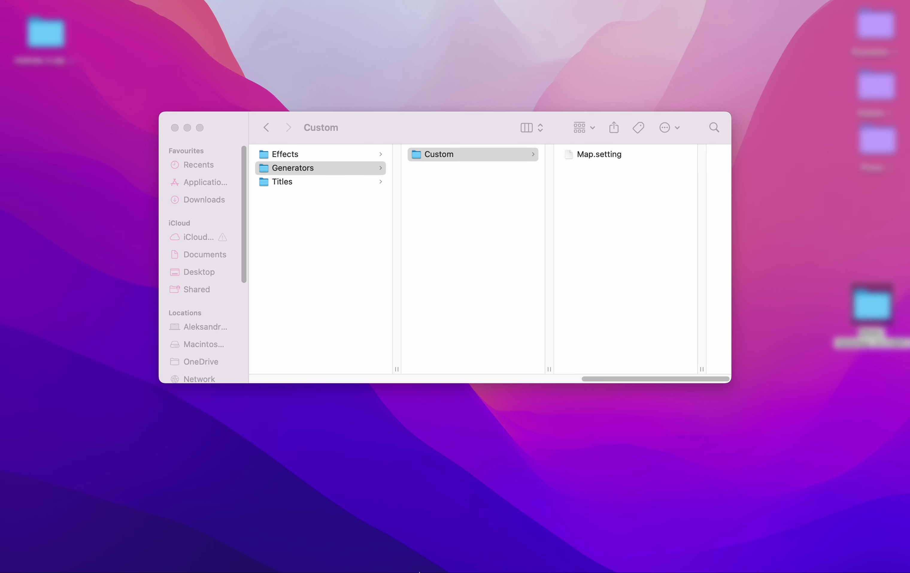
{"action": "mouse_move", "coordinate": [418, 571]}
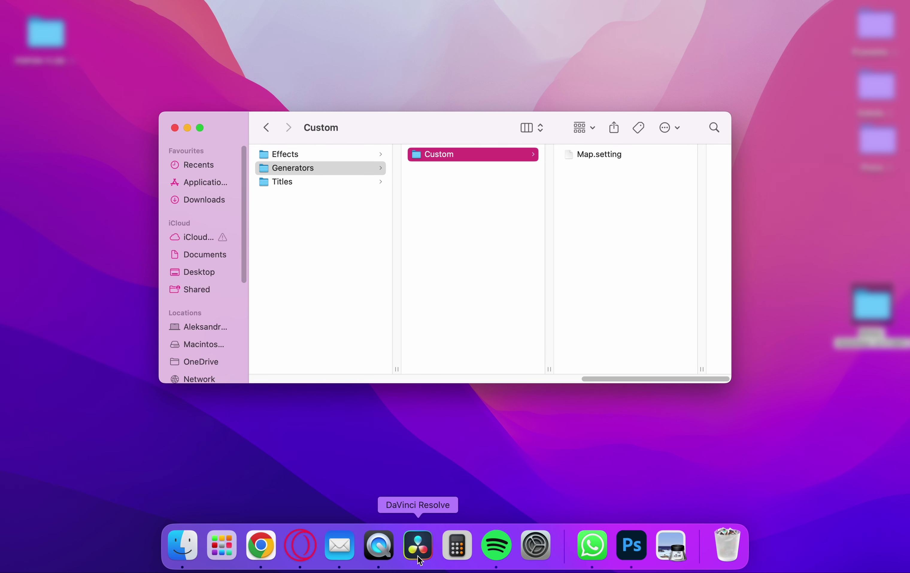
{"action": "left_click", "coordinate": [418, 545]}
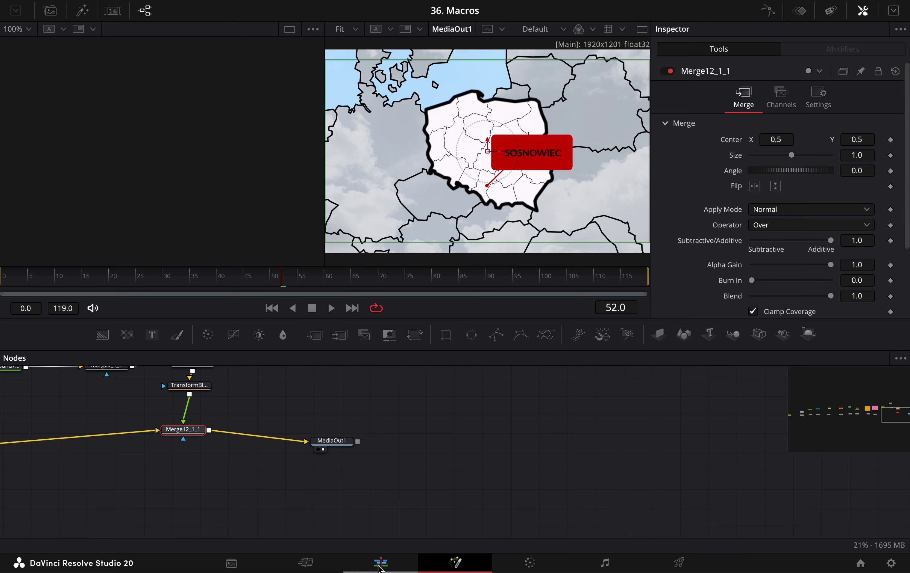
On the Edit page, show the effects library and expand the Generators category.
{"action": "left_click", "coordinate": [380, 564]}
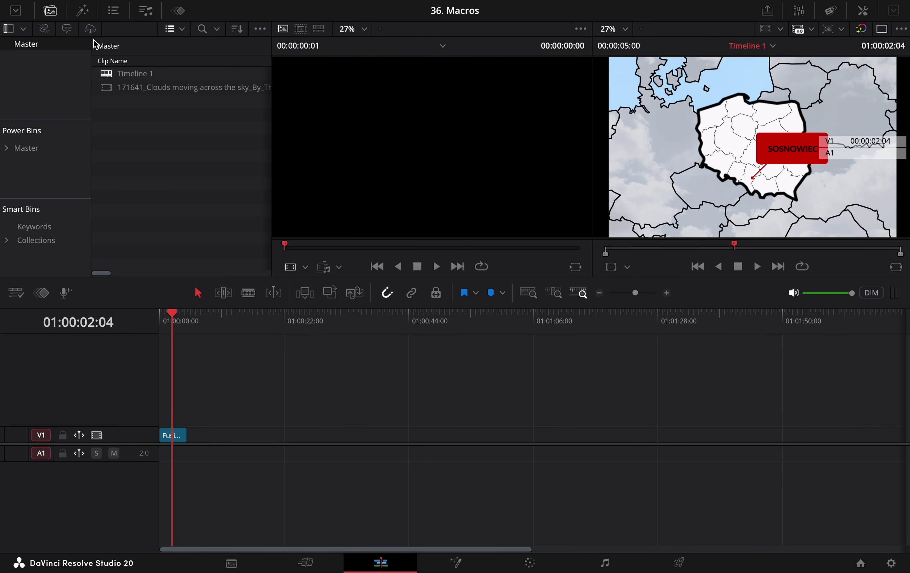
{"action": "left_click", "coordinate": [83, 11]}
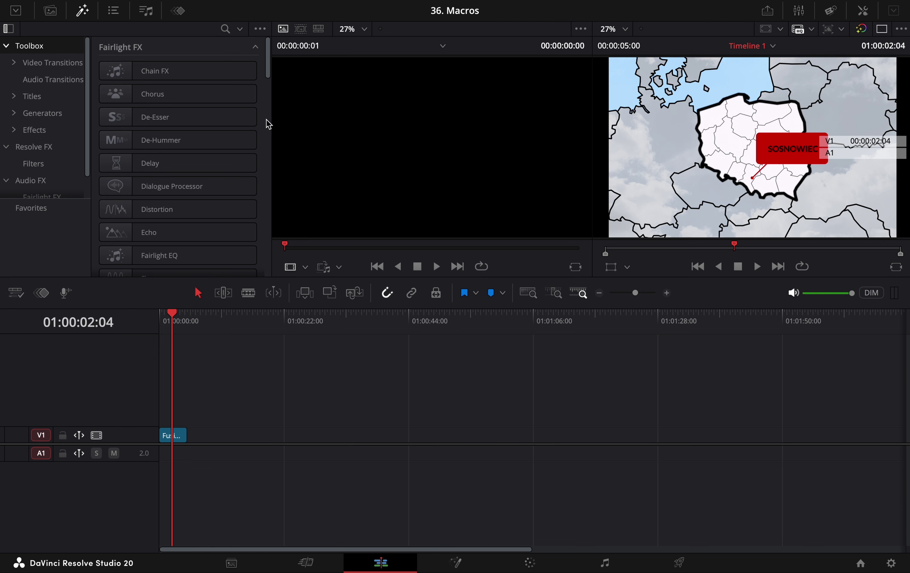
{"action": "left_click", "coordinate": [14, 114]}
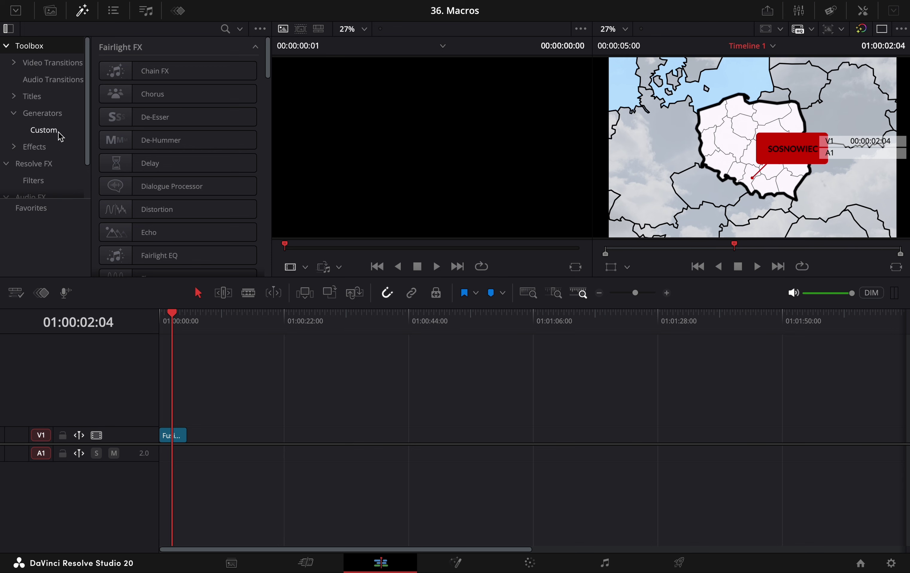
Compare the Effects, Generators and Titles folders in Finder with the toolbox categories and return to DaVinci Resolve.
{"action": "left_click", "coordinate": [183, 557]}
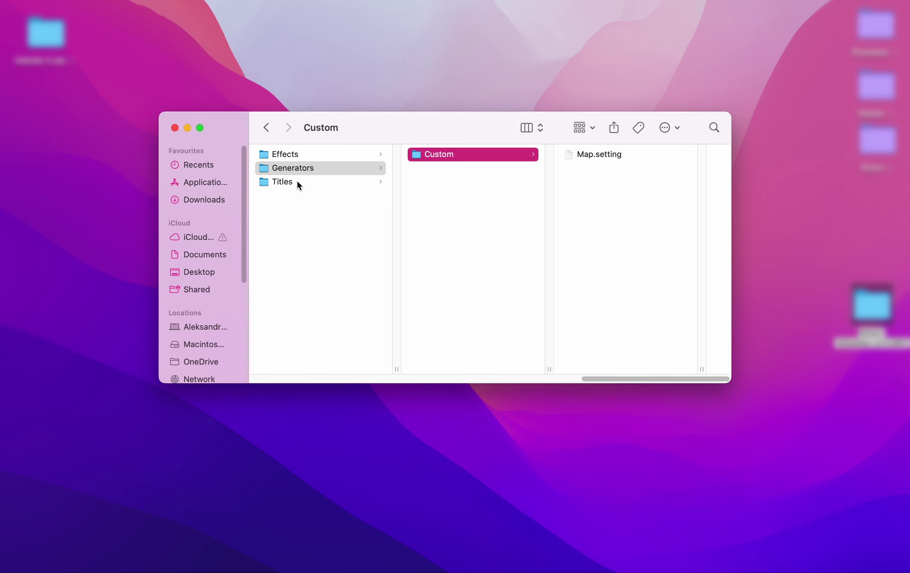
{"action": "mouse_move", "coordinate": [293, 570]}
{"action": "left_click", "coordinate": [417, 545]}
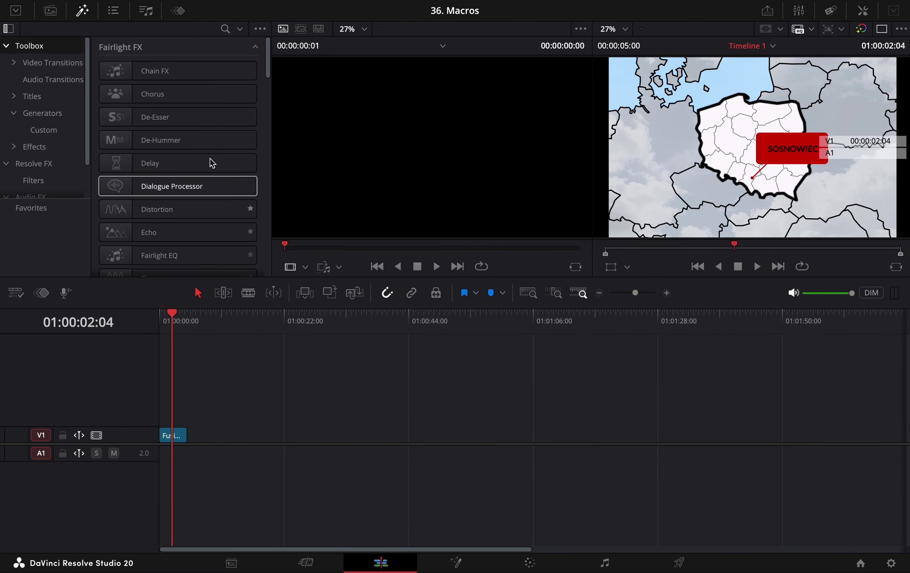
Add the Map generator from the Custom category to track V1 at about 01:00:22:00 and play it.
{"action": "left_click", "coordinate": [53, 131]}
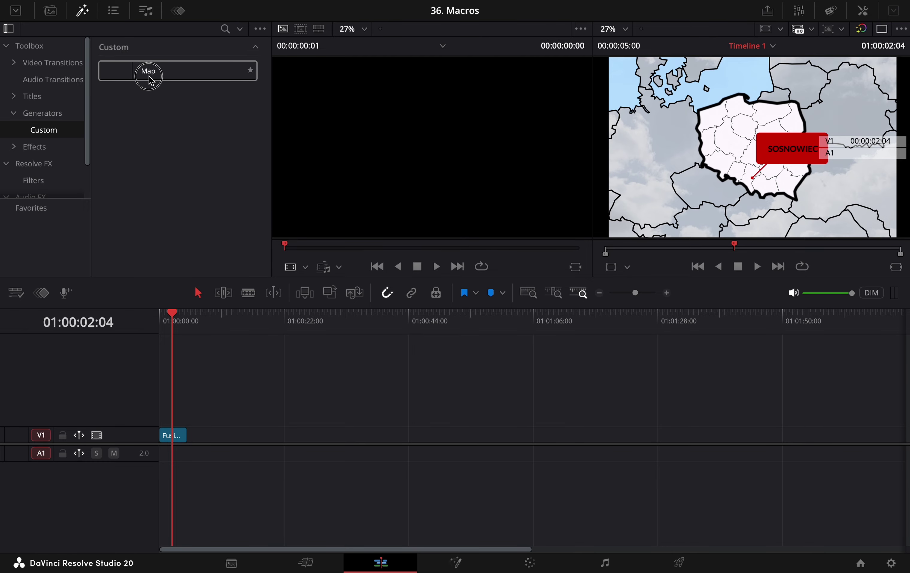
{"action": "left_click_drag", "start_coordinate": [146, 75], "coordinate": [289, 441]}
{"action": "left_click_drag", "start_coordinate": [299, 326], "coordinate": [287, 326]}
{"action": "key", "text": "space"}
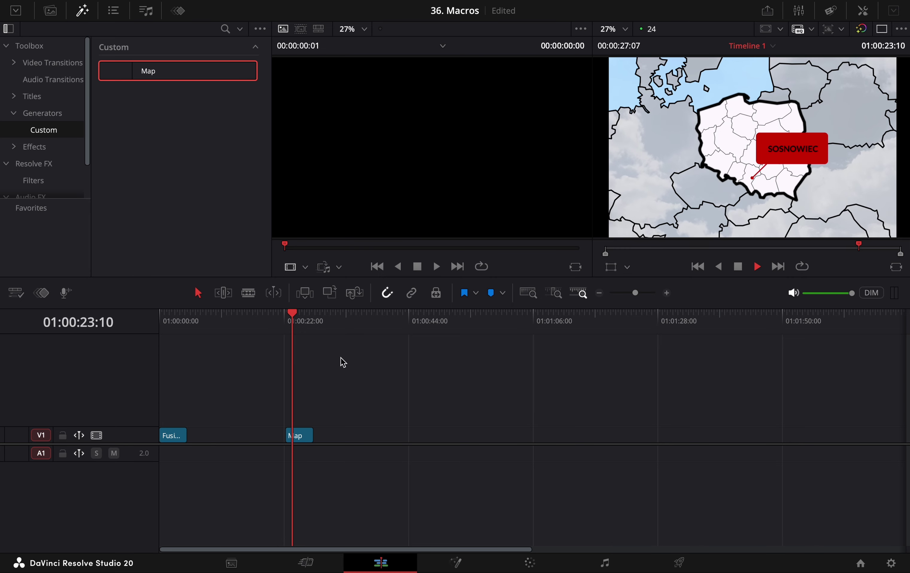
Select the Map clip, hide the effects library and review the clip's generator controls in the Inspector.
{"action": "left_click", "coordinate": [306, 438]}
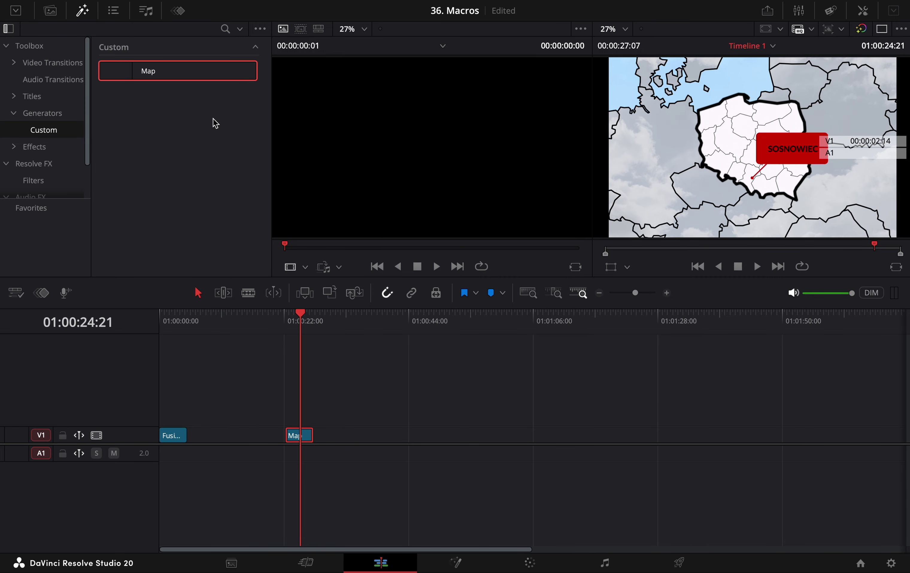
{"action": "left_click", "coordinate": [84, 17]}
{"action": "left_click_drag", "start_coordinate": [478, 280], "coordinate": [487, 315]}
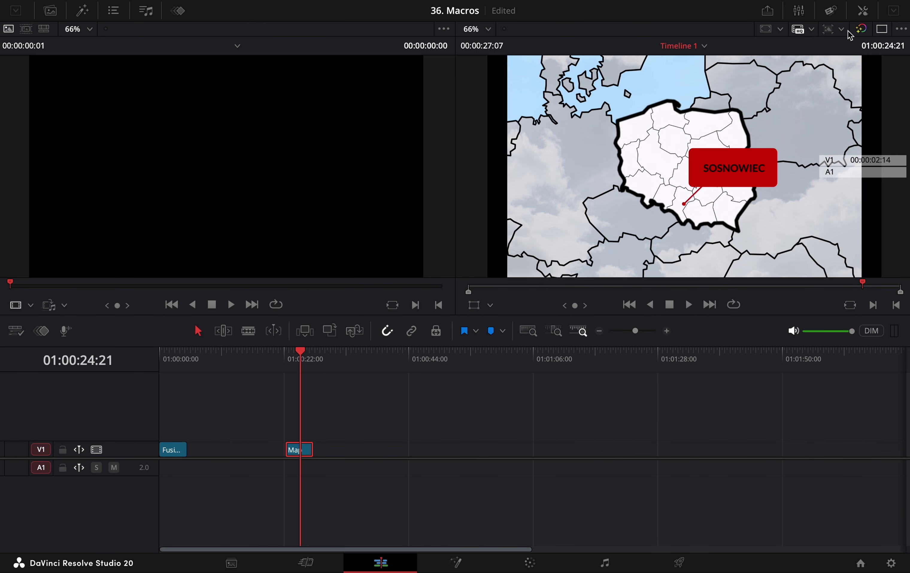
{"action": "left_click", "coordinate": [863, 12]}
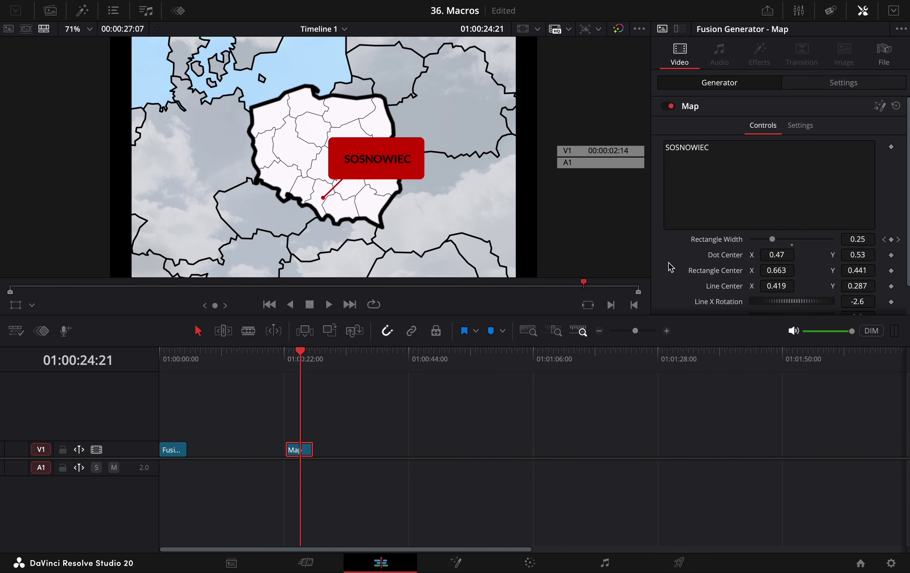
{"action": "scroll", "coordinate": [677, 259], "scroll_direction": "down", "scroll_amount": 2}
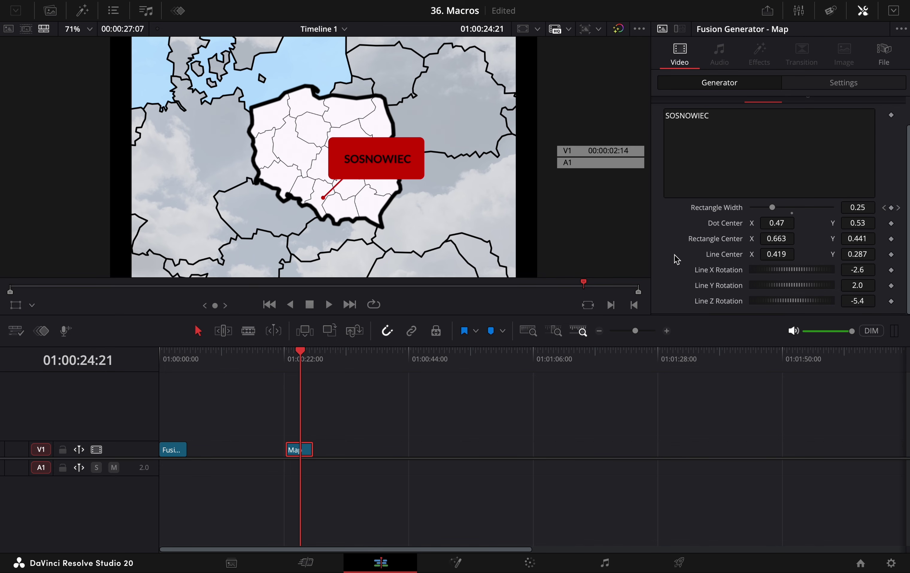
Replace the Map generator's label text with WARSAW.
{"action": "scroll", "coordinate": [677, 259], "scroll_direction": "up", "scroll_amount": 2}
{"action": "left_click_drag", "start_coordinate": [711, 149], "coordinate": [644, 144]}
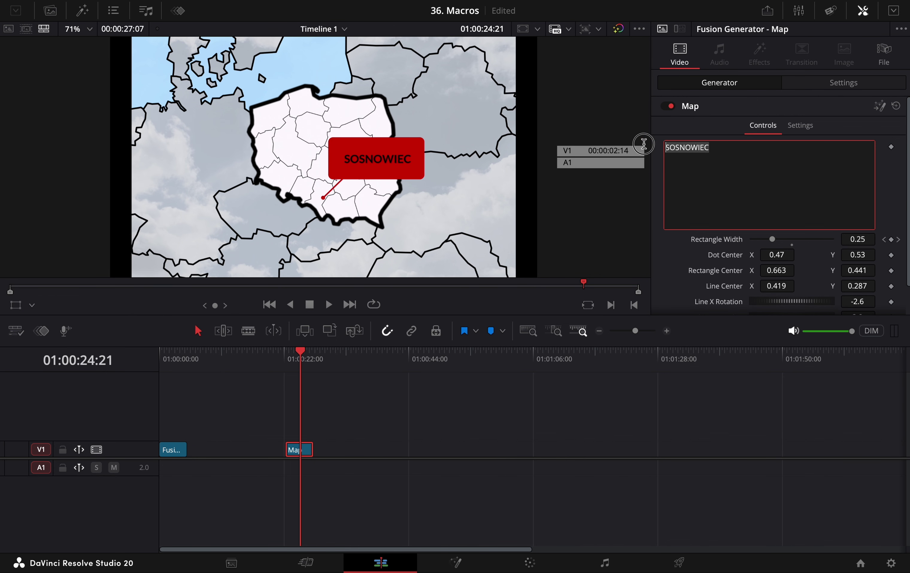
{"action": "type", "text": "WARSAW"}
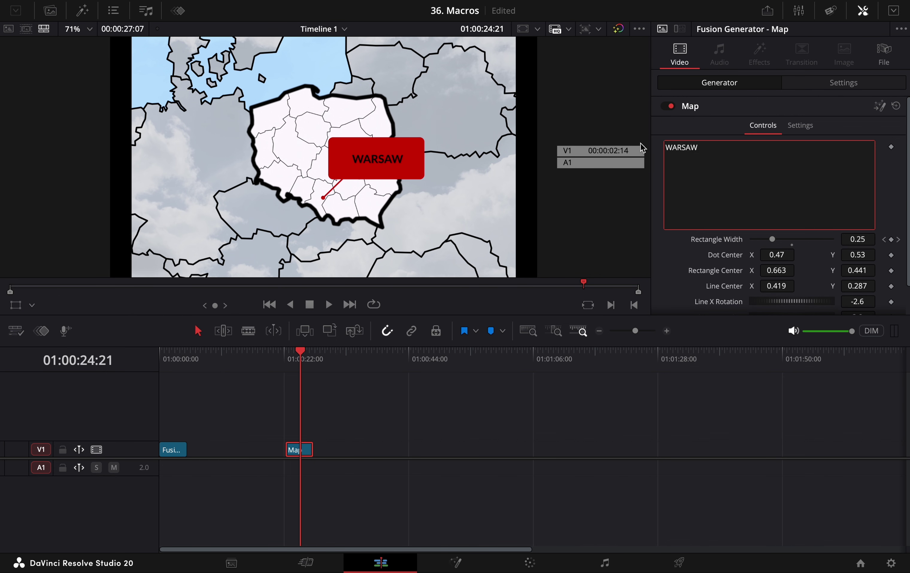
Set Rectangle Width to 0.193 at its two expanded keyframes, 01:00:23:03 and 01:00:25:18.
{"action": "left_click", "coordinate": [885, 239]}
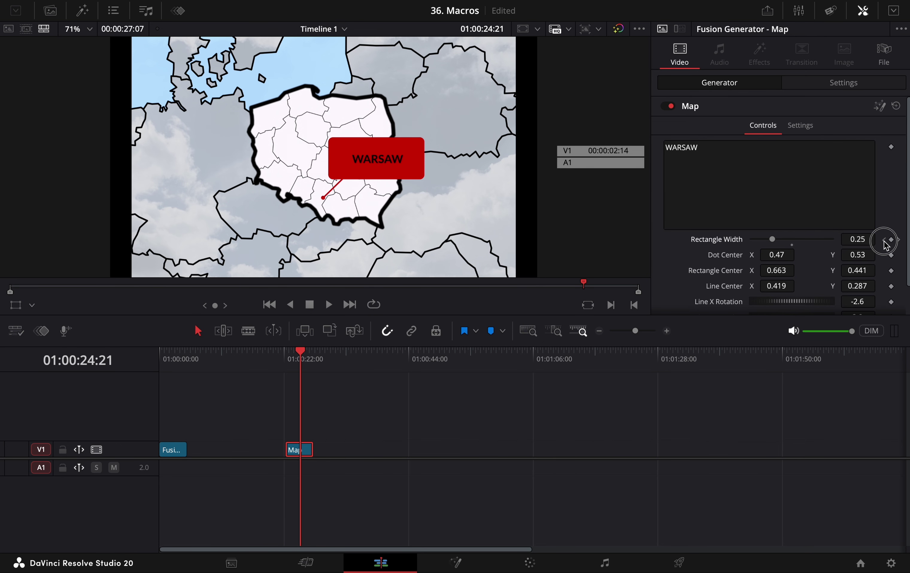
{"action": "left_click_drag", "start_coordinate": [858, 238], "coordinate": [827, 235]}
{"action": "left_click", "coordinate": [899, 239]}
{"action": "left_click", "coordinate": [884, 239]}
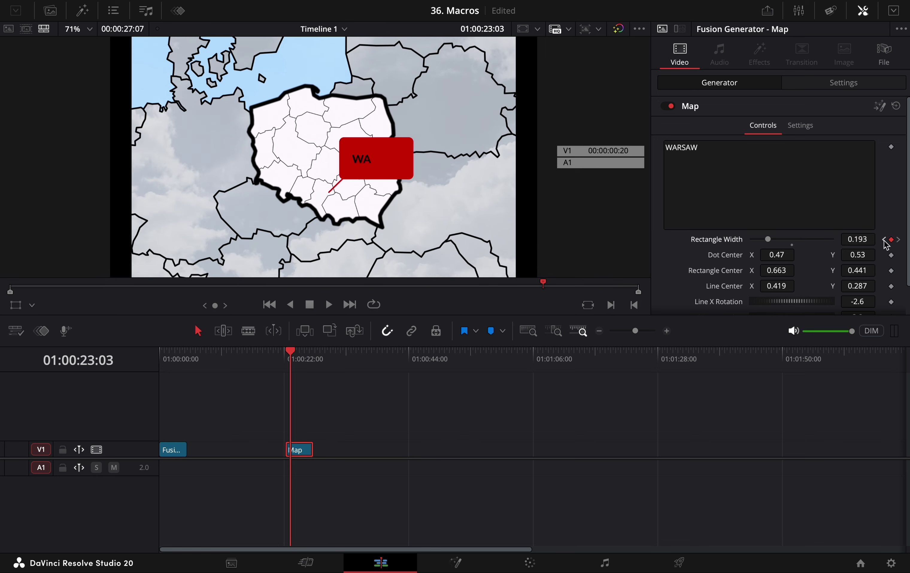
{"action": "left_click", "coordinate": [885, 239]}
{"action": "left_click", "coordinate": [899, 239]}
{"action": "left_click", "coordinate": [899, 239]}
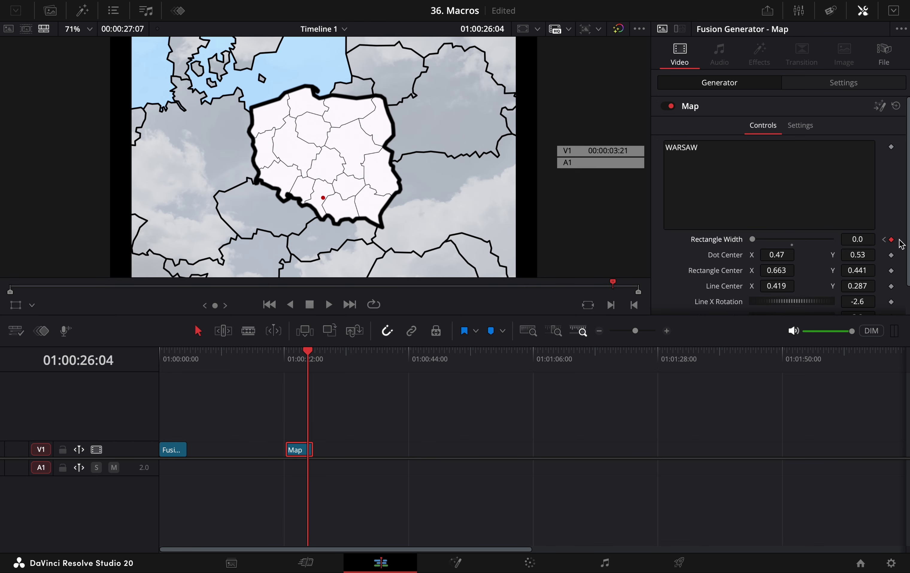
{"action": "left_click", "coordinate": [885, 240]}
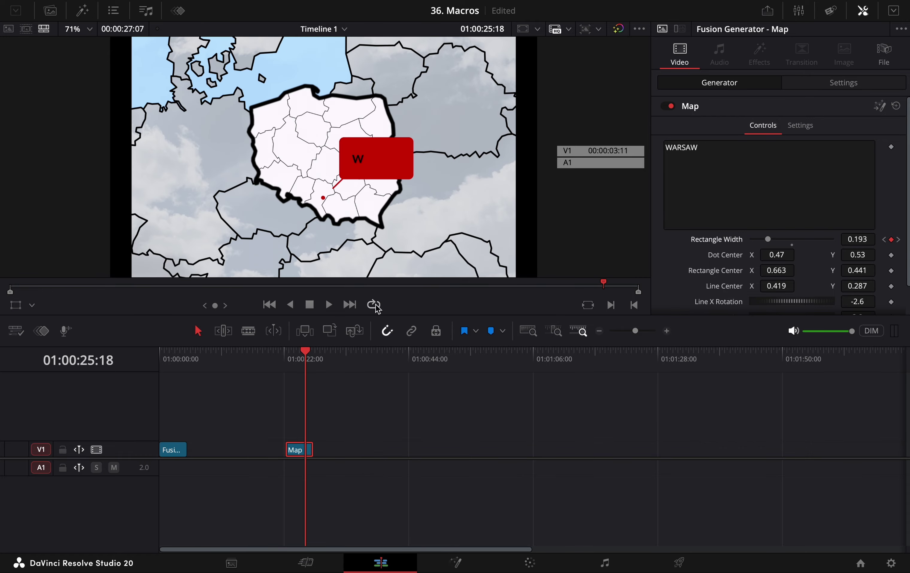
At 01:00:24:15, move the dot by setting Dot Center to X 0.51, Y 0.782.
{"action": "left_click", "coordinate": [299, 360]}
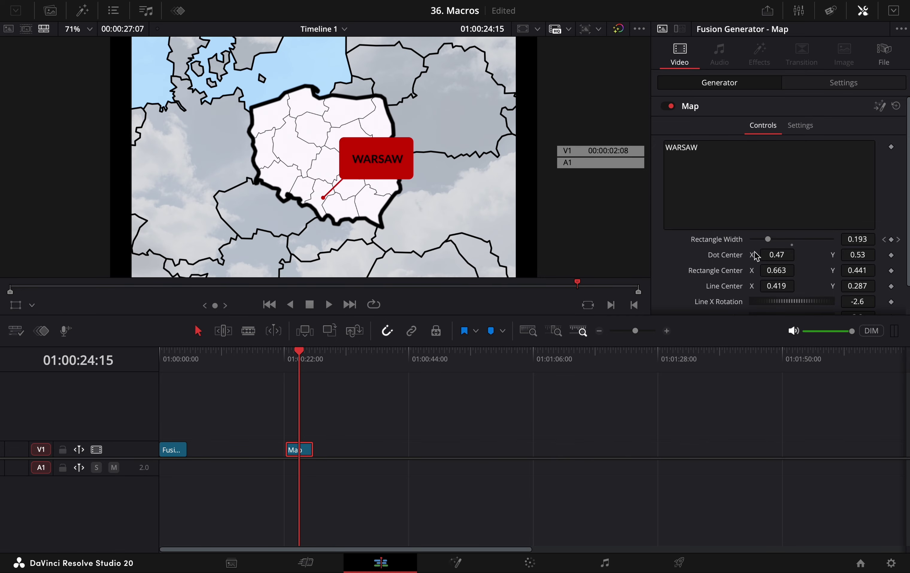
{"action": "scroll", "coordinate": [753, 255], "scroll_direction": "down", "scroll_amount": 1}
{"action": "left_click_drag", "start_coordinate": [776, 227], "coordinate": [748, 211]}
{"action": "left_click_drag", "start_coordinate": [858, 223], "coordinate": [570, 234]}
Set Rectangle Center to X 0.753, Y 0.584 and Line Center to X 0.459, Y 0.539.
{"action": "left_click_drag", "start_coordinate": [754, 231], "coordinate": [858, 238]}
{"action": "left_click_drag", "start_coordinate": [775, 253], "coordinate": [753, 249]}
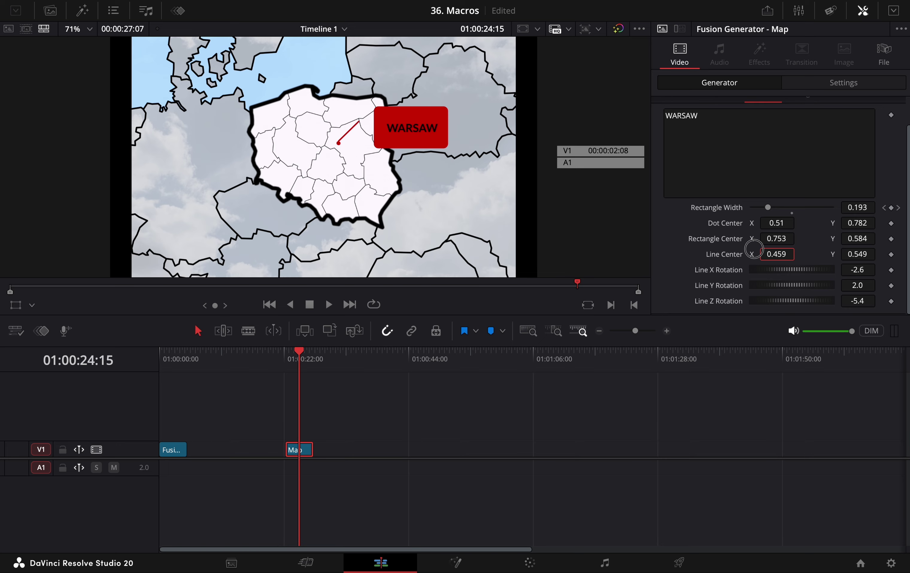
{"action": "left_click_drag", "start_coordinate": [848, 254], "coordinate": [851, 254]}
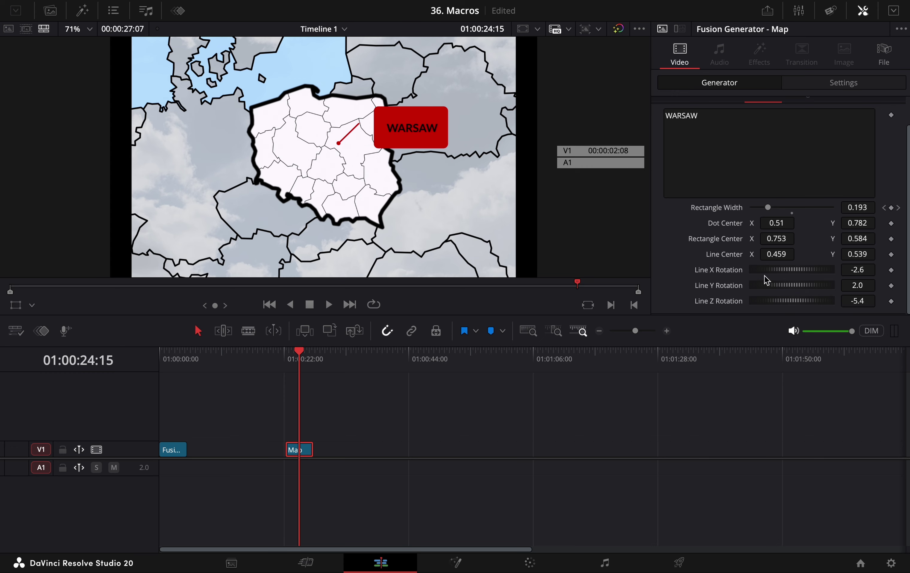
Reposition the label with Rectangle Center X 0.689, Y 0.664 and try adjusting Line Y Rotation.
{"action": "left_click_drag", "start_coordinate": [776, 239], "coordinate": [748, 239]}
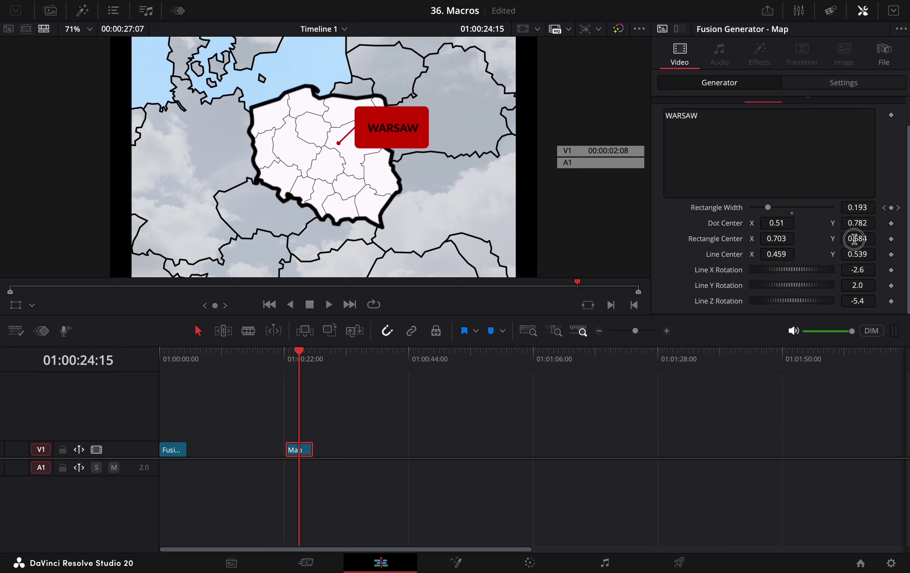
{"action": "left_click_drag", "start_coordinate": [855, 239], "coordinate": [883, 239]}
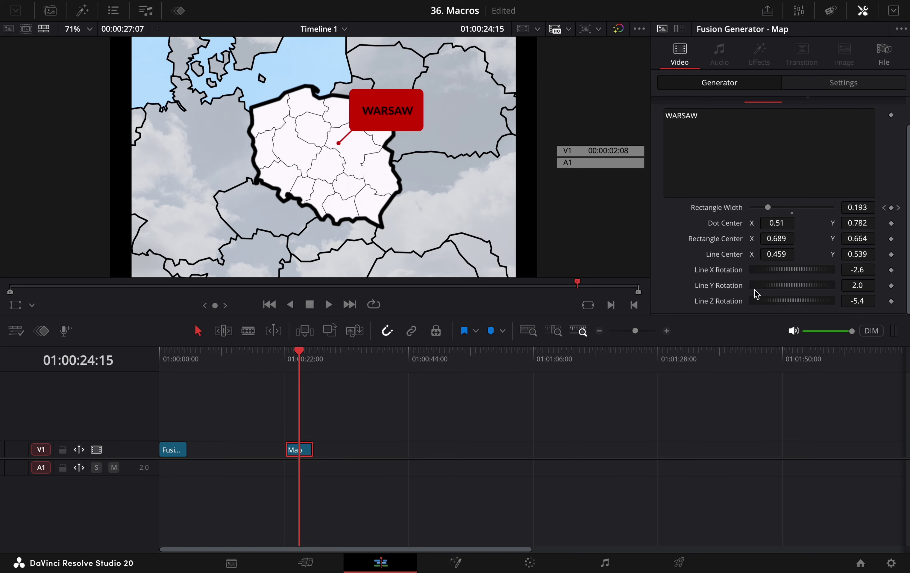
{"action": "mouse_move", "coordinate": [803, 287]}
{"action": "left_mouse_down"}
{"action": "mouse_move", "coordinate": [788, 288]}
{"action": "mouse_move", "coordinate": [799, 289]}
{"action": "left_mouse_up"}
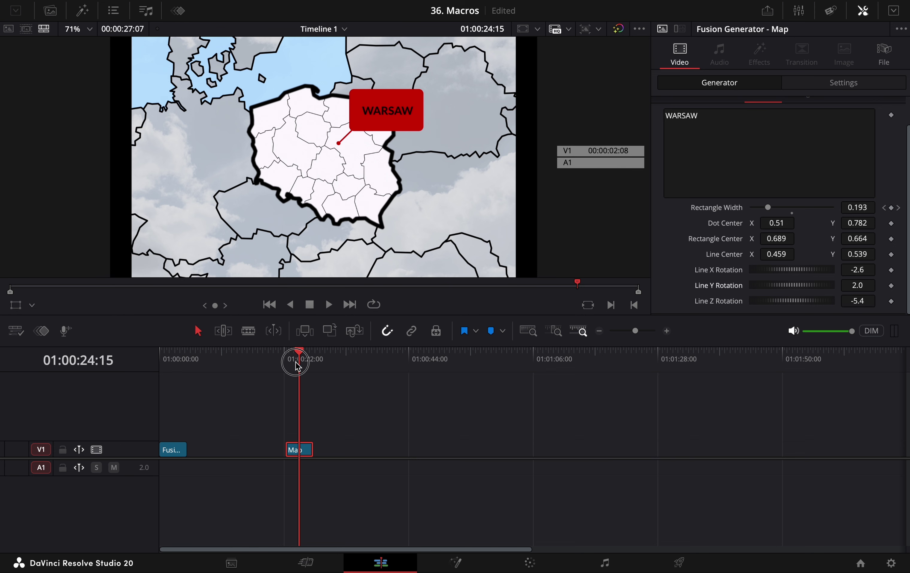
Play the Map clip from its beginning to check the WARSAW label animation.
{"action": "left_click", "coordinate": [287, 358]}
{"action": "key", "text": "space"}
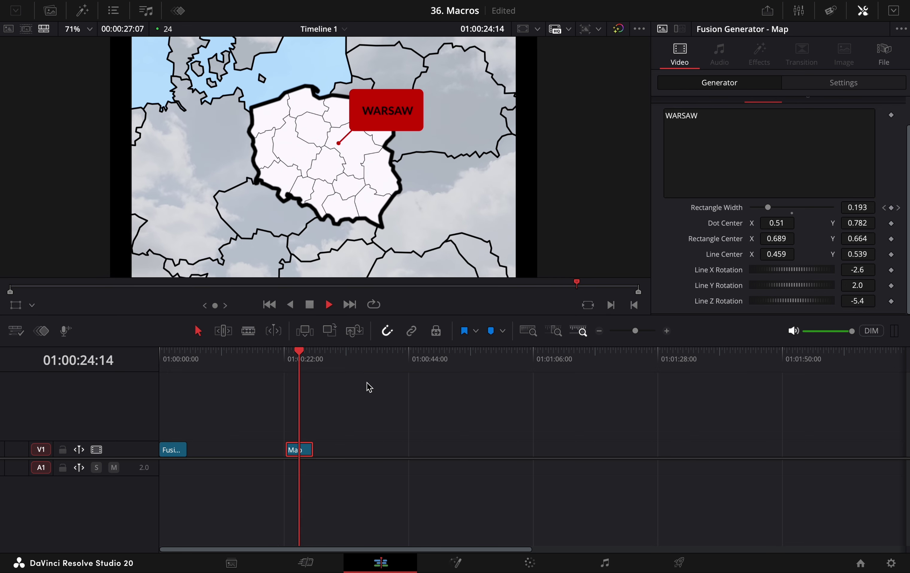
Stop playback, park the playhead at 01:00:24:09 in the Map clip and turn off the viewer's timecode overlays.
{"action": "key", "text": "space"}
{"action": "left_click", "coordinate": [298, 358]}
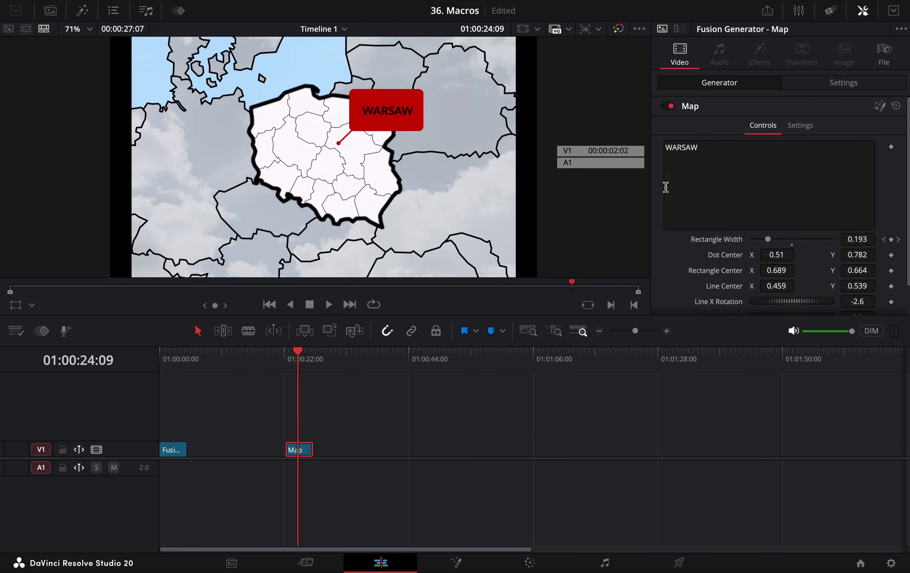
{"action": "left_click", "coordinate": [639, 29]}
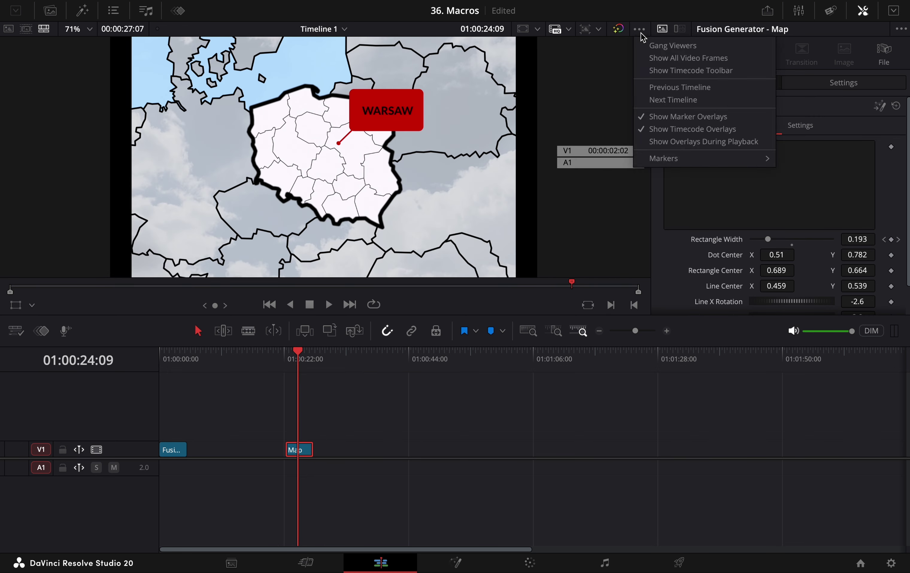
{"action": "left_click", "coordinate": [674, 129]}
Capture the full-screen WARSAW map frame as a screenshot and move the image from the desktop into Finder's Generators/Custom folder.
{"action": "key", "text": "ctrl+f"}
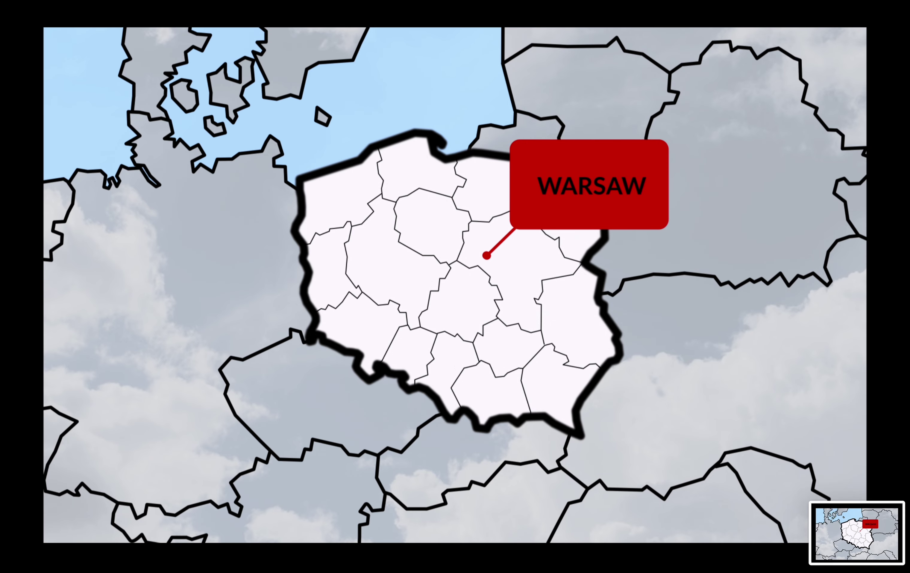
{"action": "key", "text": "Escape"}
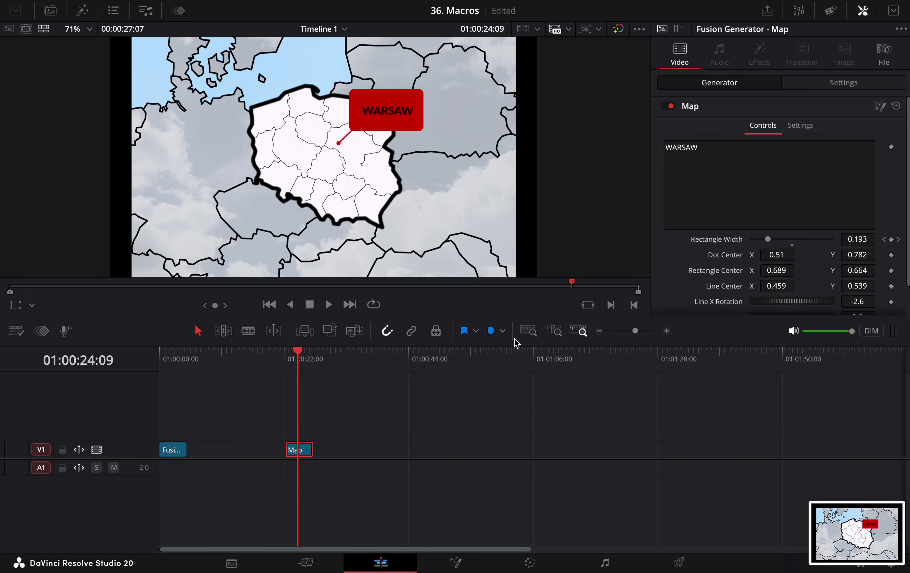
{"action": "mouse_move", "coordinate": [299, 545]}
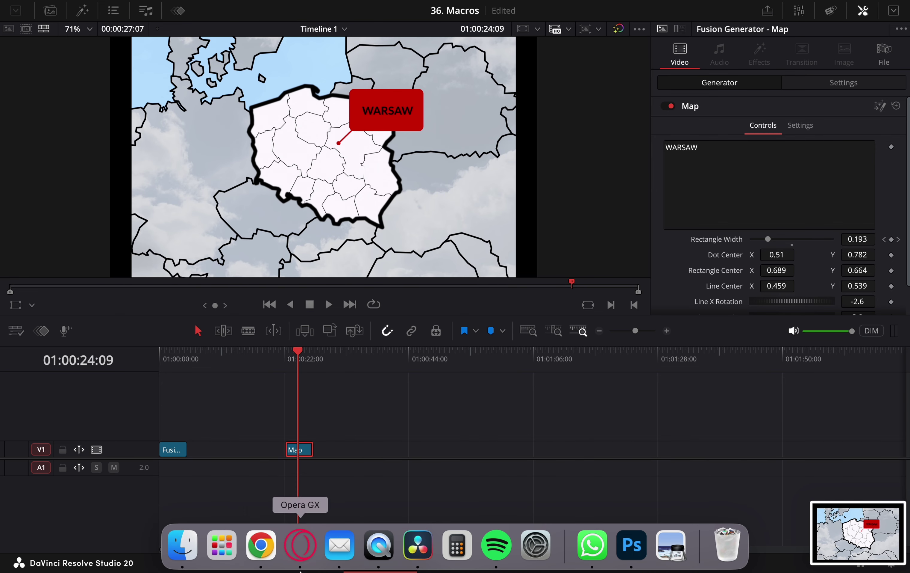
{"action": "left_click", "coordinate": [197, 549]}
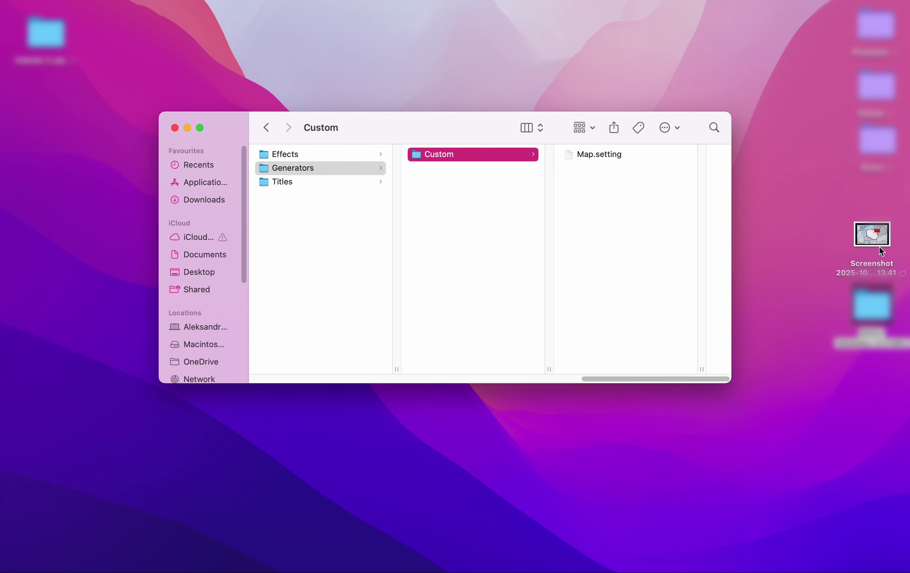
{"action": "left_click_drag", "start_coordinate": [882, 249], "coordinate": [629, 212]}
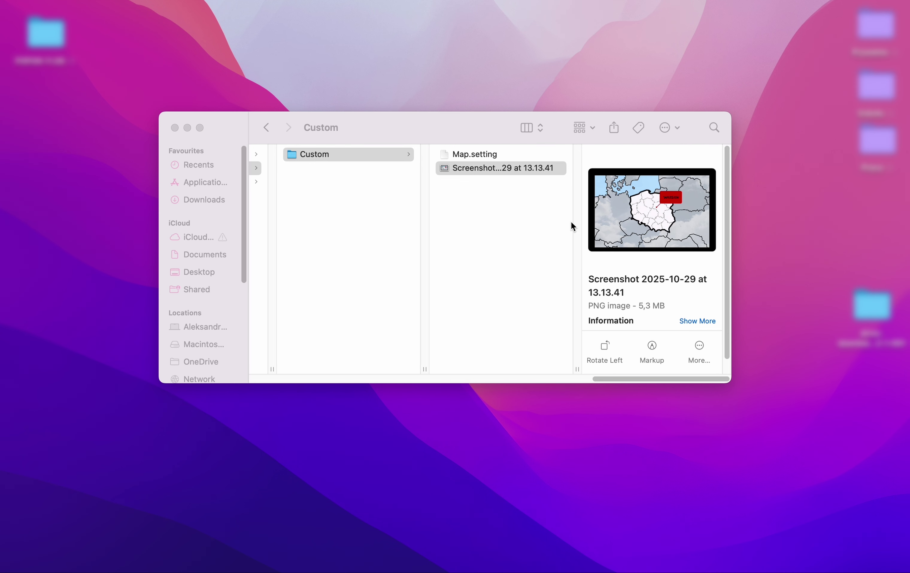
Rename the screenshot in the Custom folder to Map, reusing the base name copied from Map.setting.
{"action": "left_click", "coordinate": [465, 154]}
{"action": "right_click", "coordinate": [465, 153]}
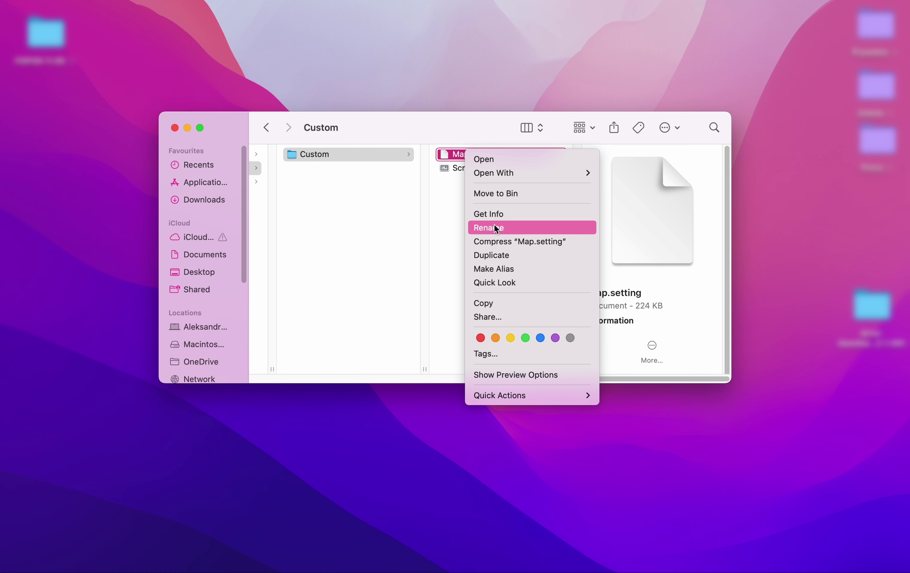
{"action": "left_click", "coordinate": [497, 228]}
{"action": "left_click", "coordinate": [470, 154]}
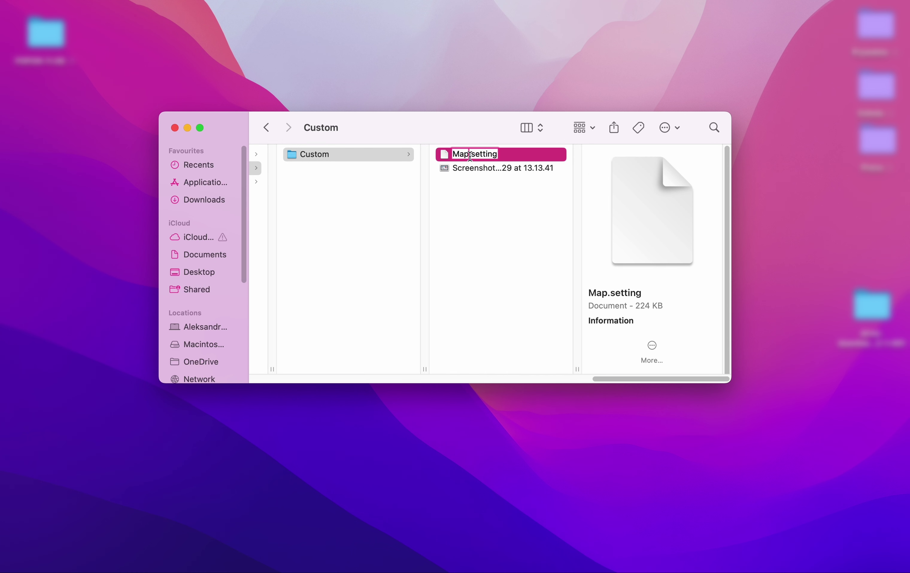
{"action": "double_click", "coordinate": [451, 152]}
{"action": "key", "text": "super+c"}
{"action": "left_click", "coordinate": [489, 212]}
{"action": "right_click", "coordinate": [483, 169]}
{"action": "left_click", "coordinate": [518, 245]}
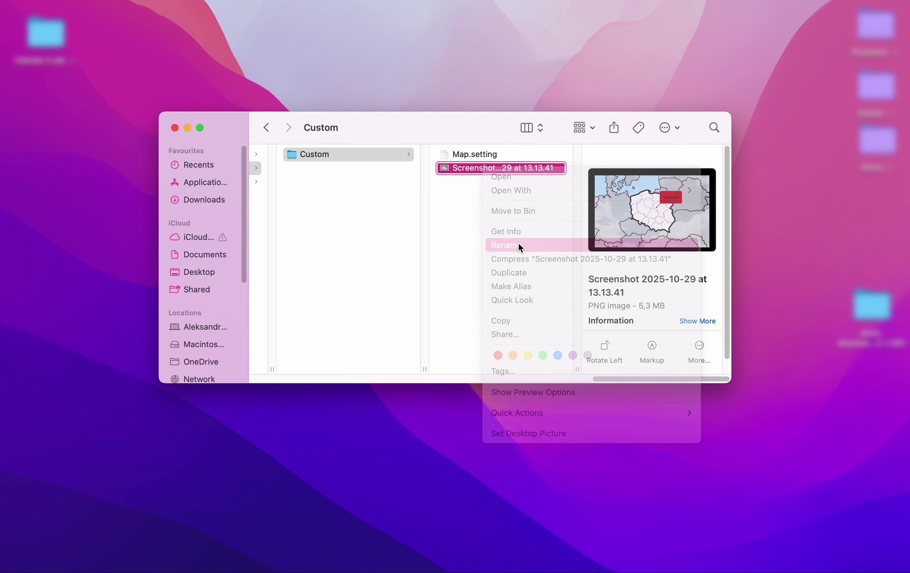
{"action": "key", "text": "super+v"}
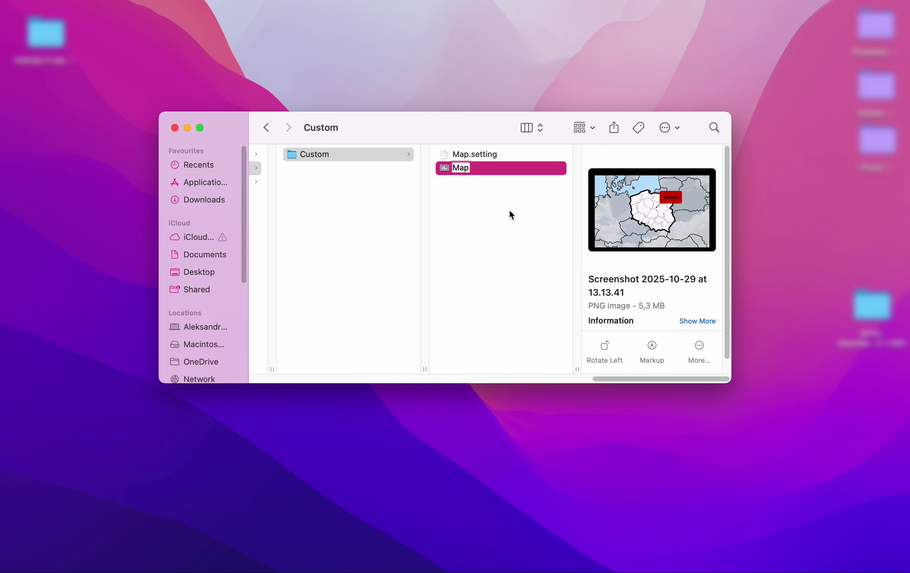
{"action": "left_click", "coordinate": [510, 212]}
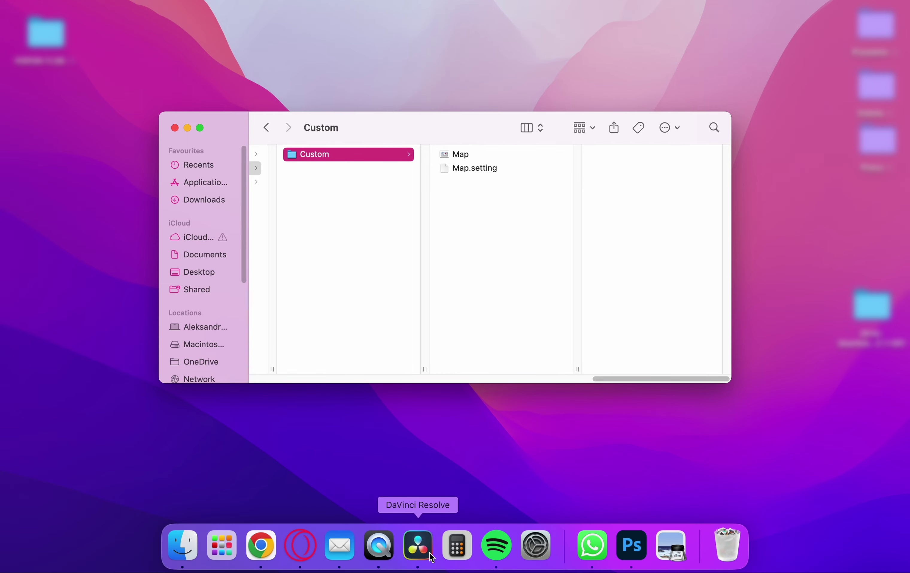
Switch back to DaVinci Resolve and show the Custom generators to check the Map generator's thumbnail.
{"action": "left_click", "coordinate": [419, 545]}
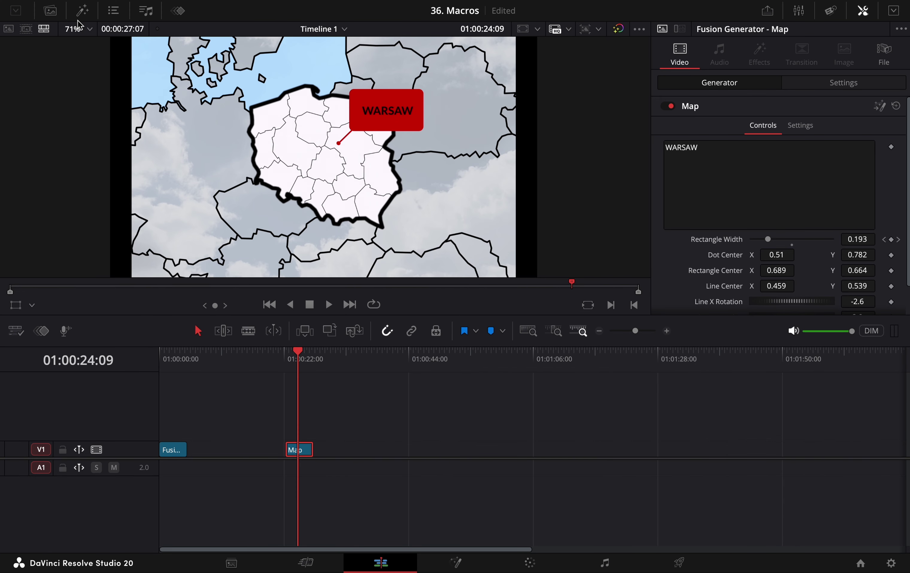
{"action": "left_click", "coordinate": [82, 10]}
{"action": "left_click", "coordinate": [56, 133]}
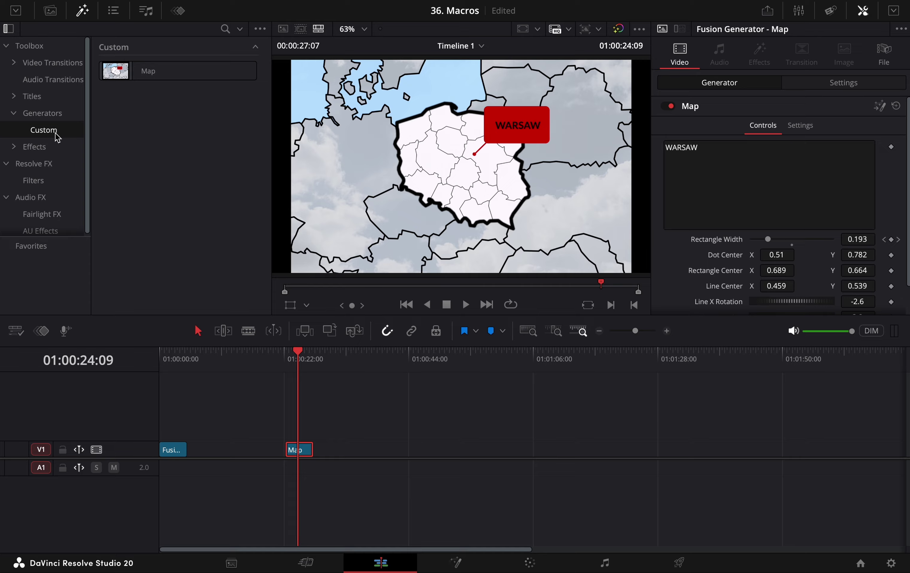